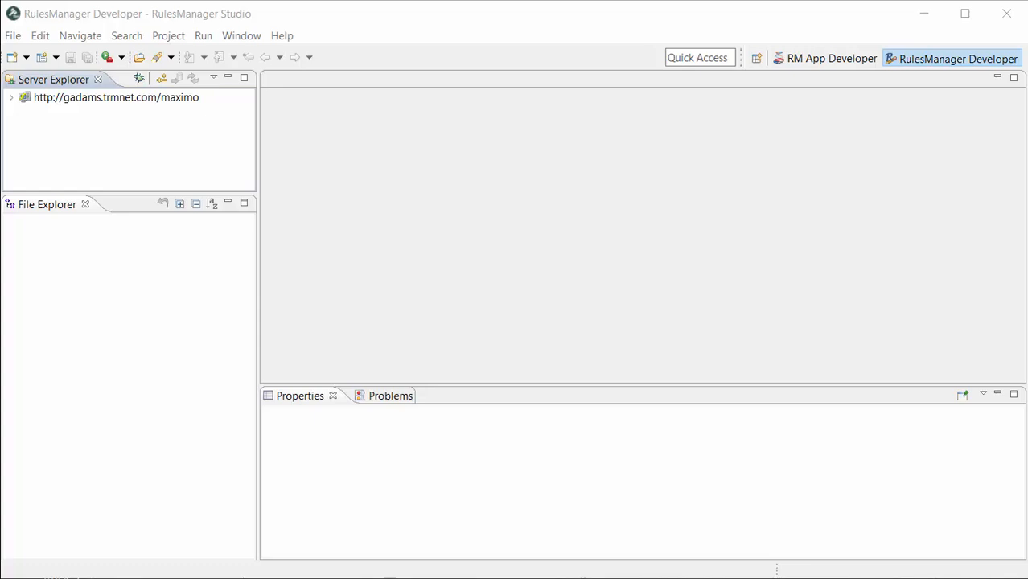
Step: Switch to the command prompt and change directory to applications\trm\RulesManager\tools
key(alt+Tab)
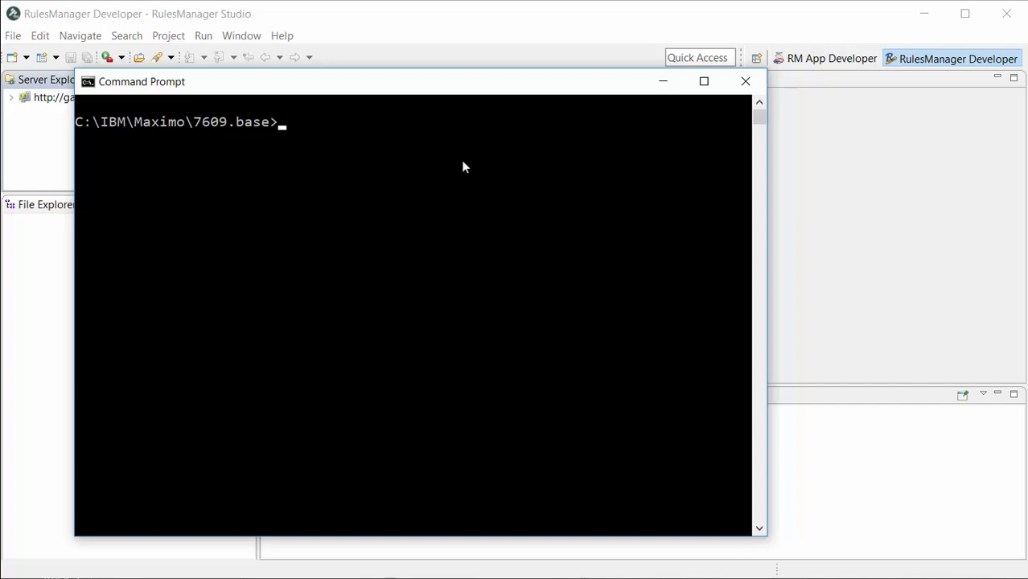
text(cd ap)
key(Tab)
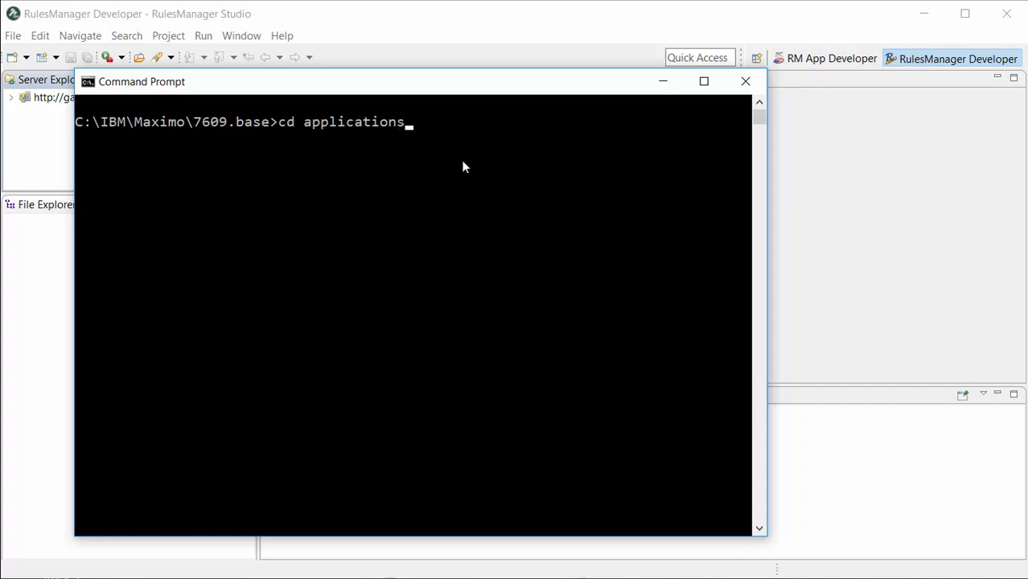
text(\trm\RulesM)
key(Tab)
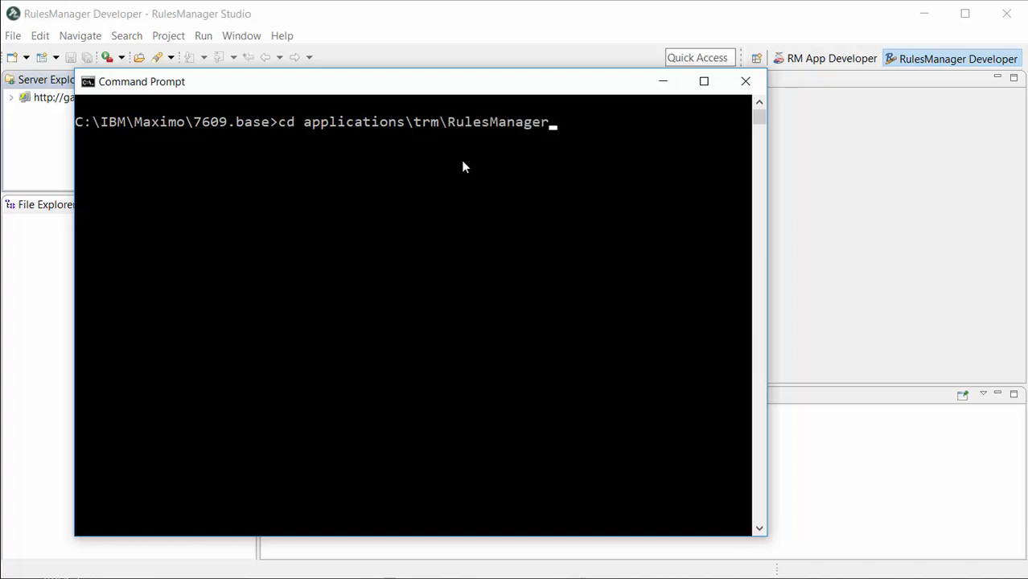
text(ools)
key(Return)
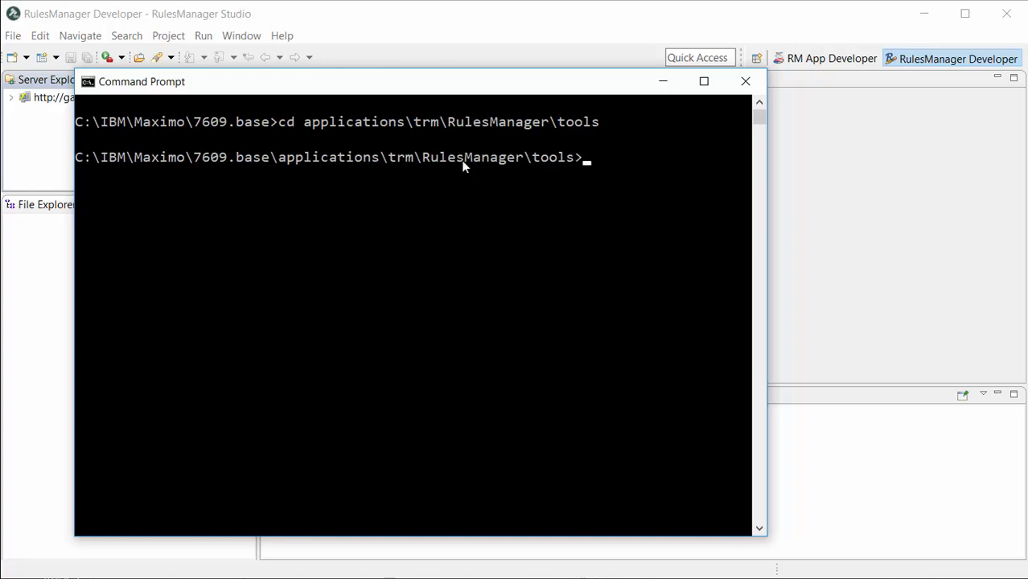
Step: Run TRMTools.bat and continue using the maximo.properties file for the database connection
text(TRMTool)
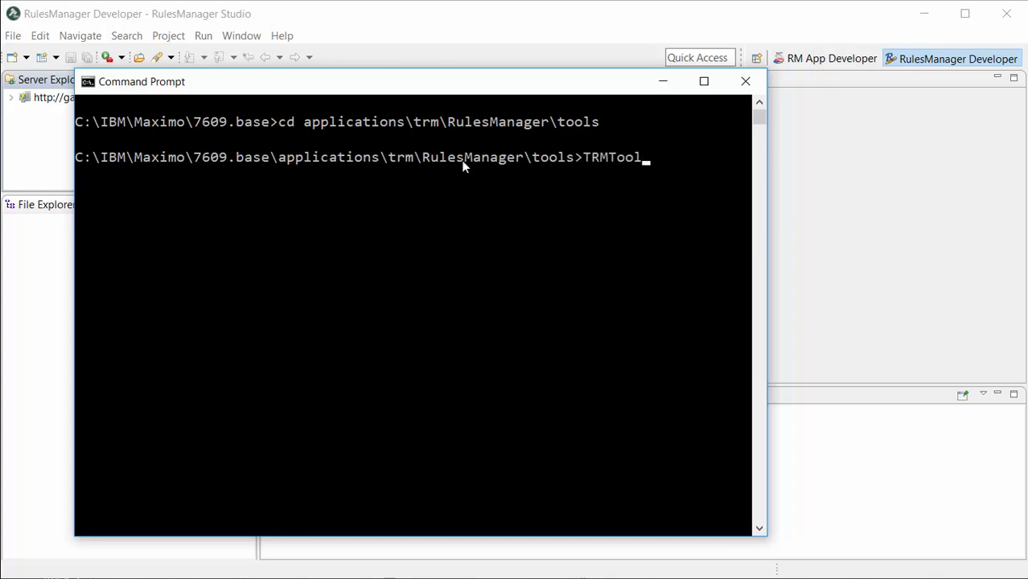
text(s.bat)
key(Return)
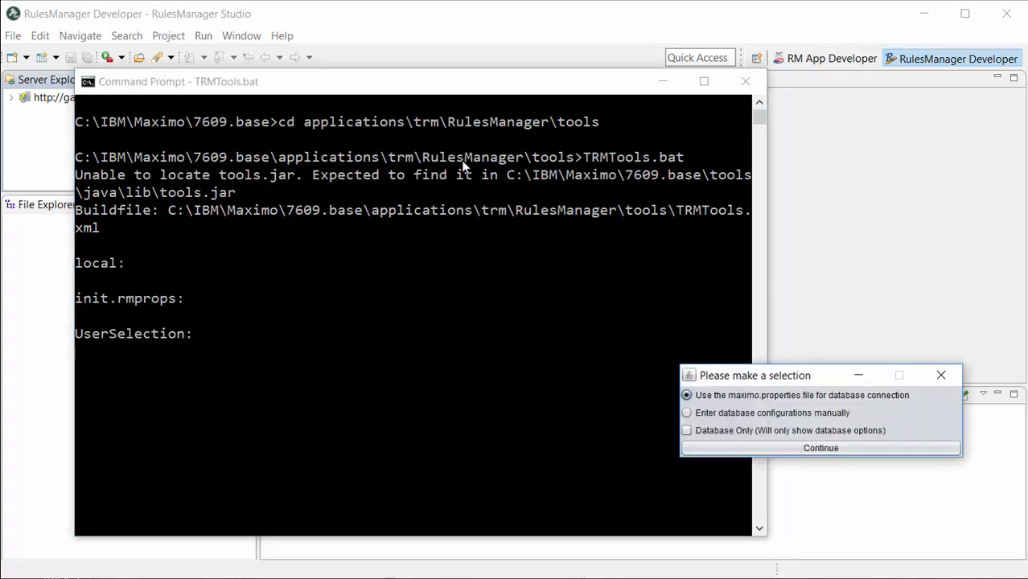
drag(803, 374, 475, 241)
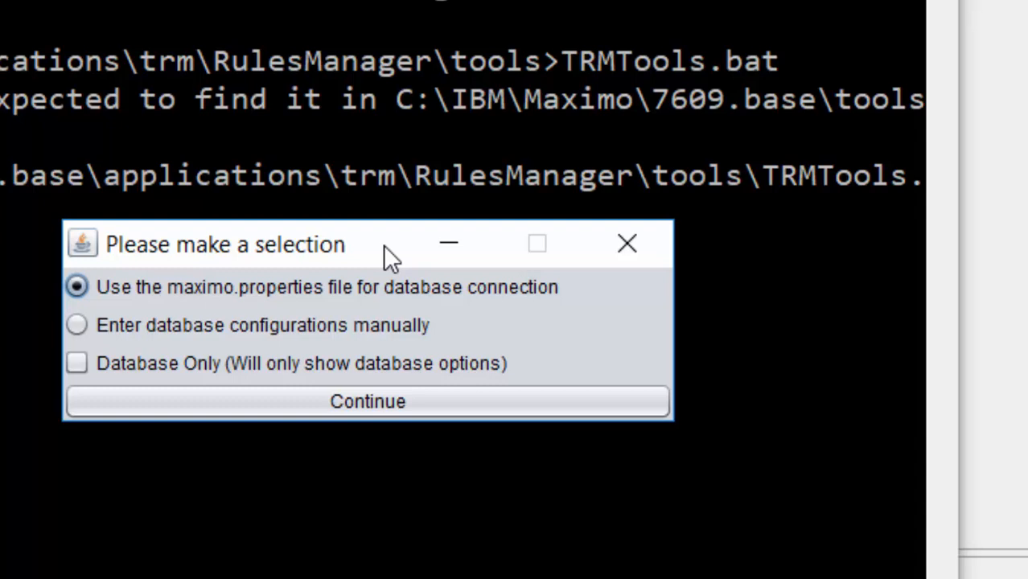
click(367, 409)
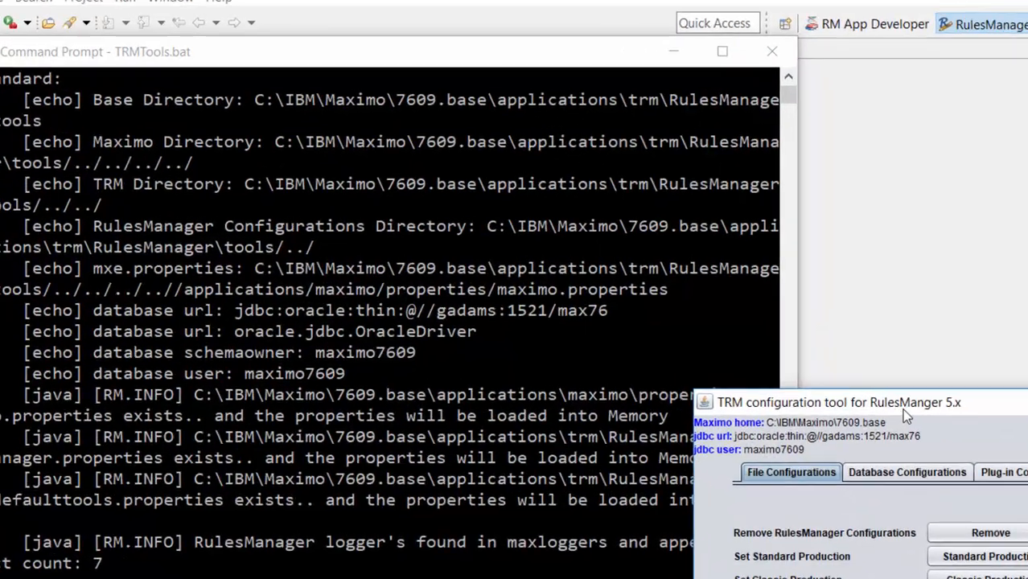
Step: Select the Insert Remote Appender task among the database configurations of the TRM configuration tool
drag(869, 367, 340, 185)
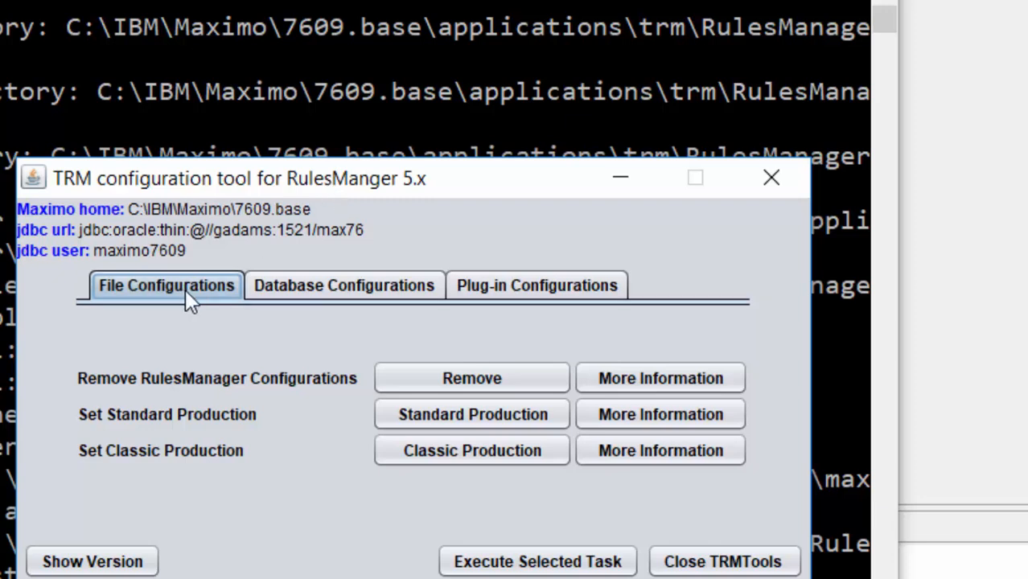
click(352, 296)
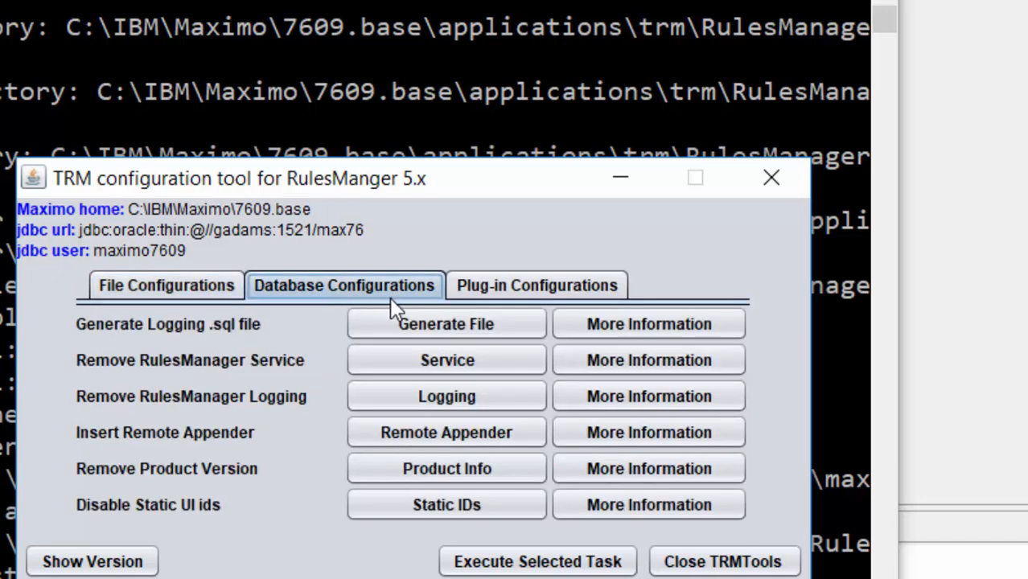
click(574, 299)
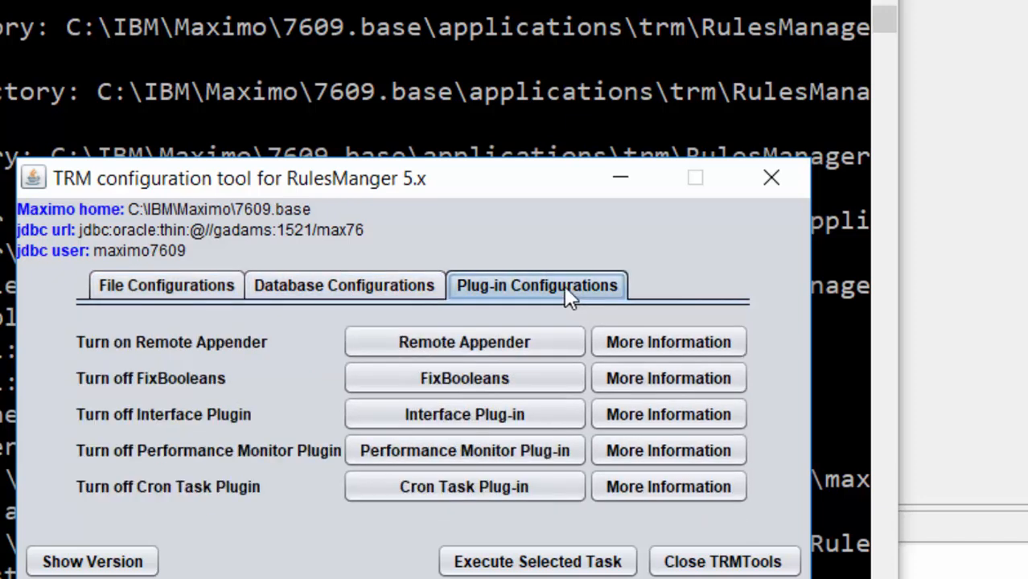
click(306, 287)
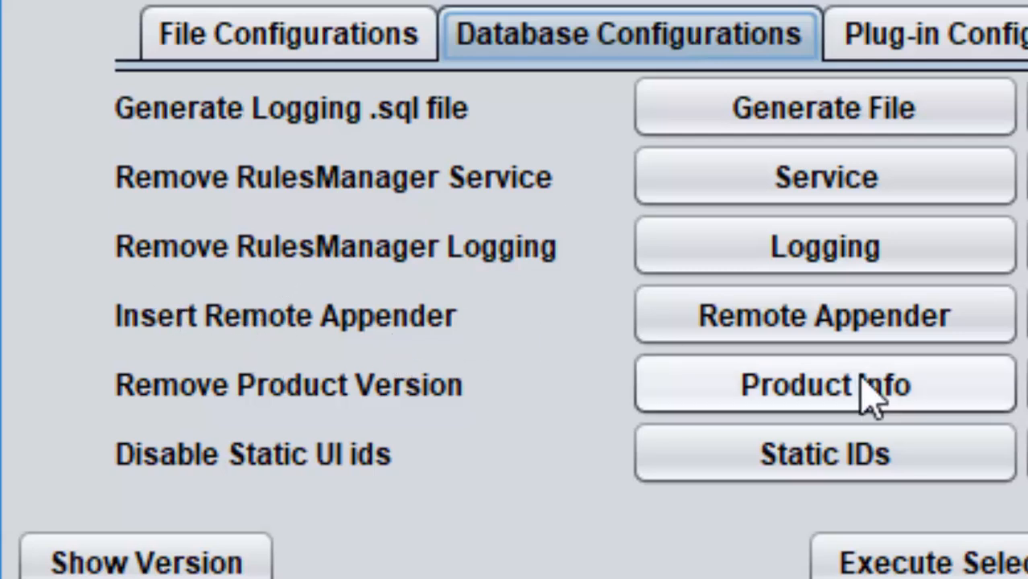
click(885, 330)
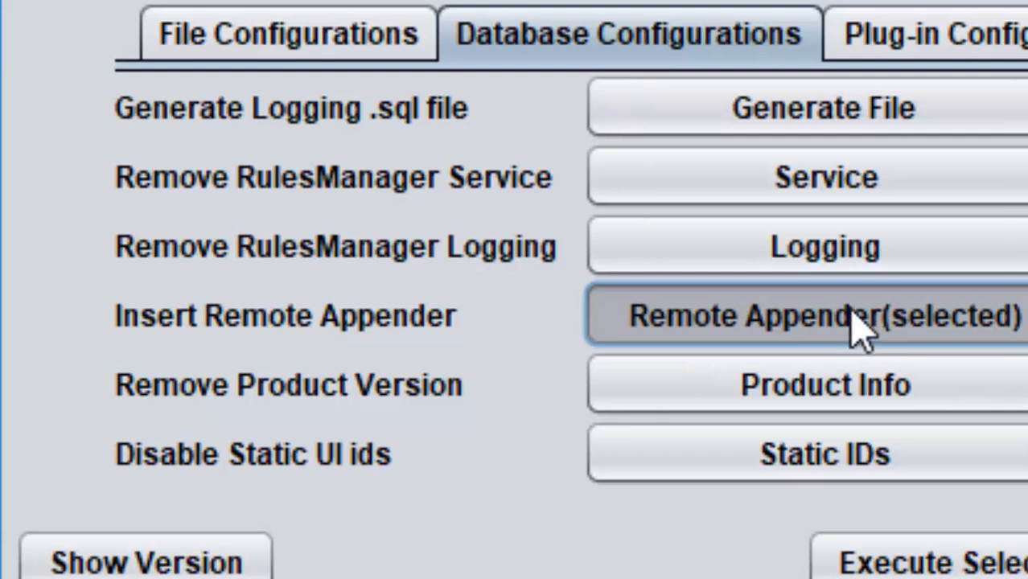
Step: Select the Turn on Remote Appender plug-in task, execute the selected tasks, and acknowledge the restart notice
click(1015, 56)
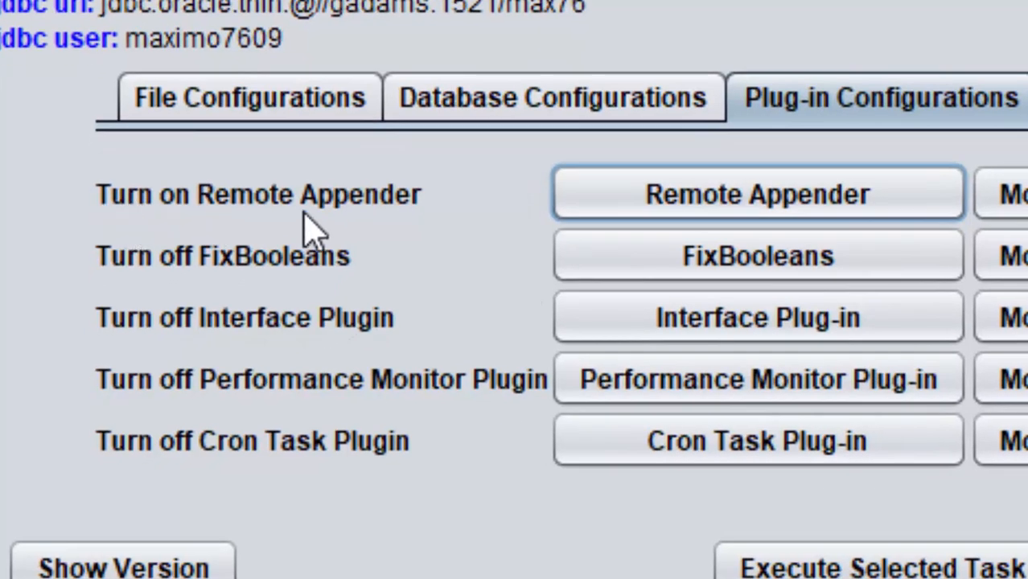
click(709, 203)
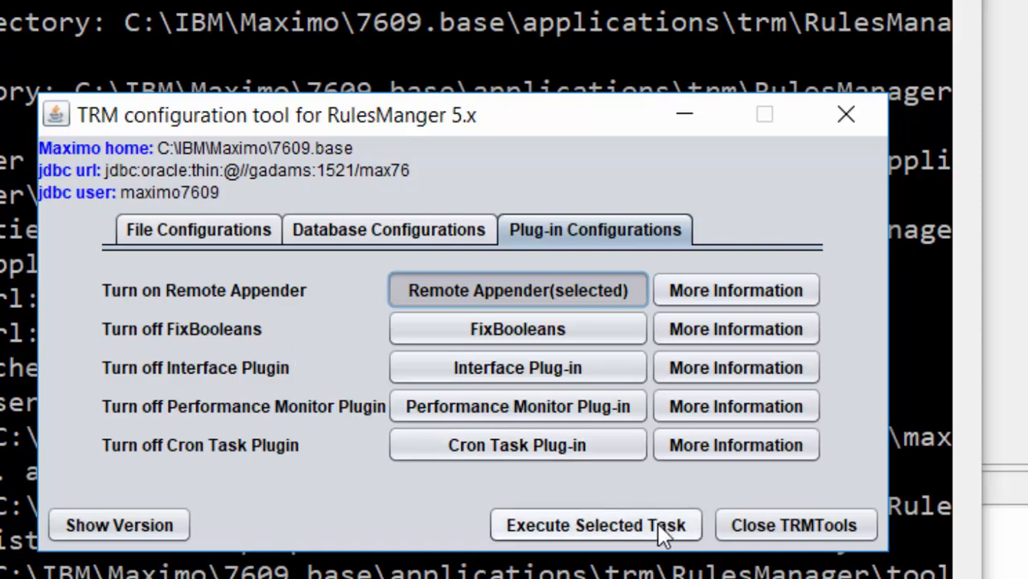
click(605, 540)
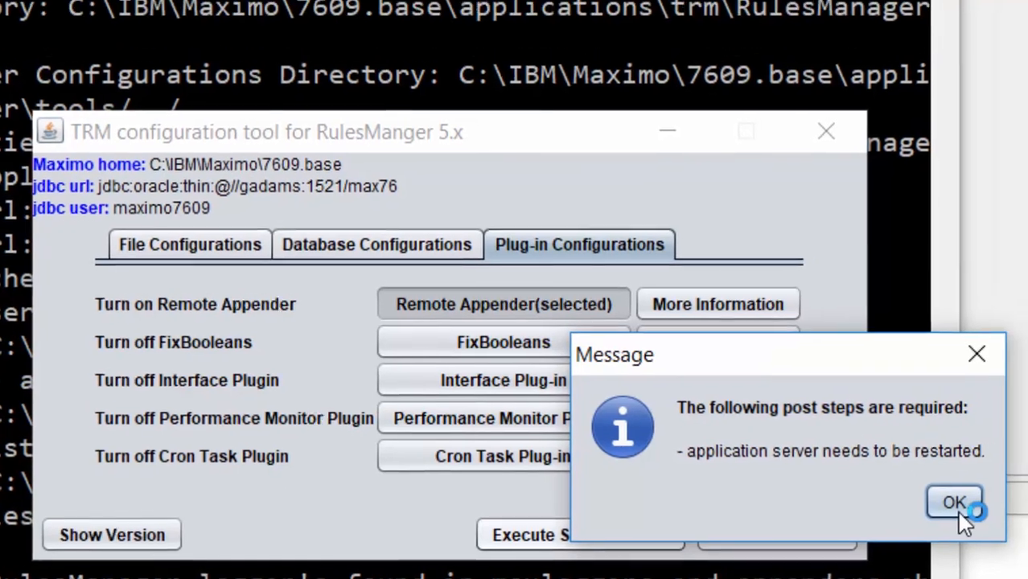
click(975, 489)
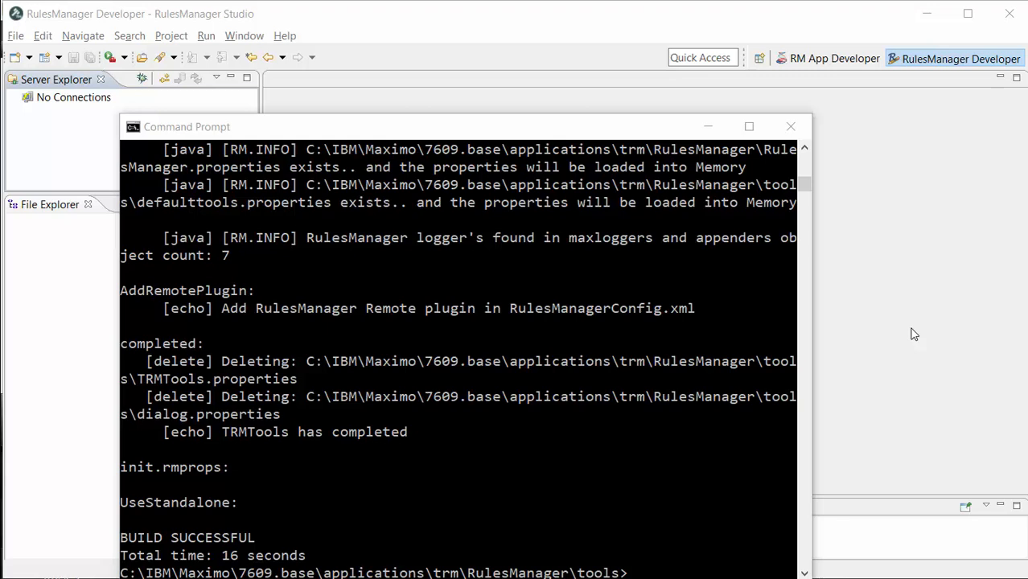
key(alt+F4)
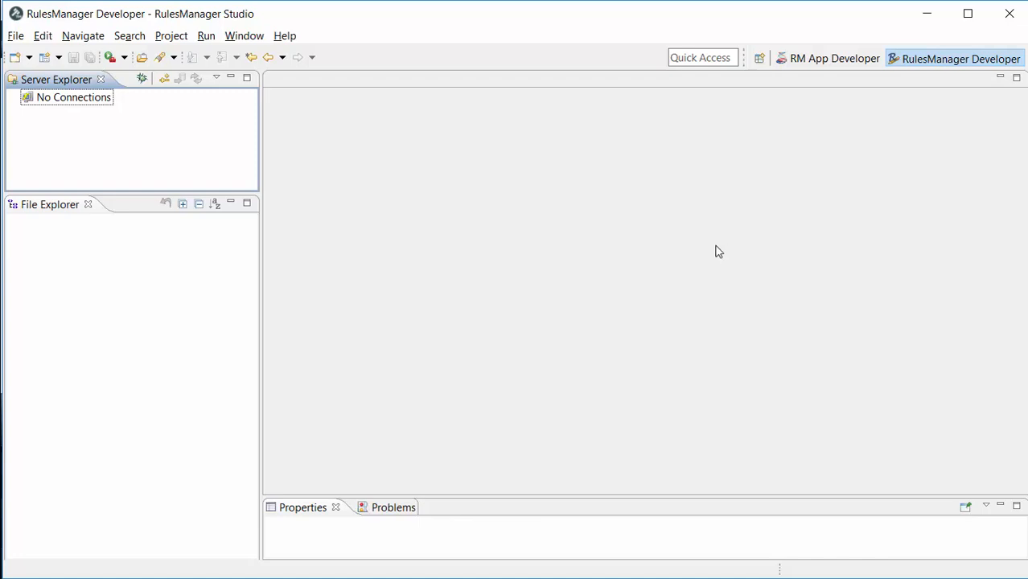
click(165, 78)
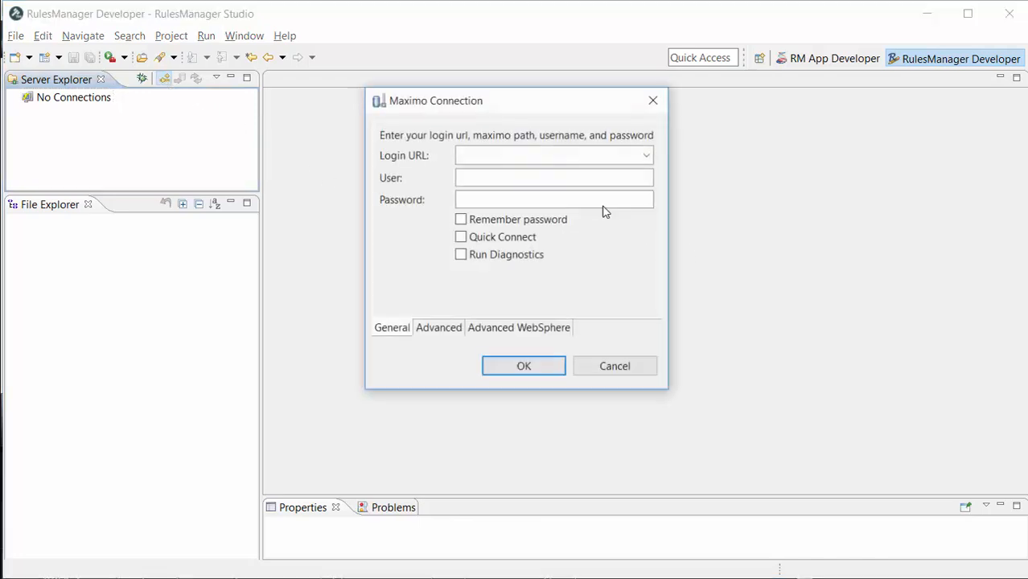
click(646, 156)
click(646, 155)
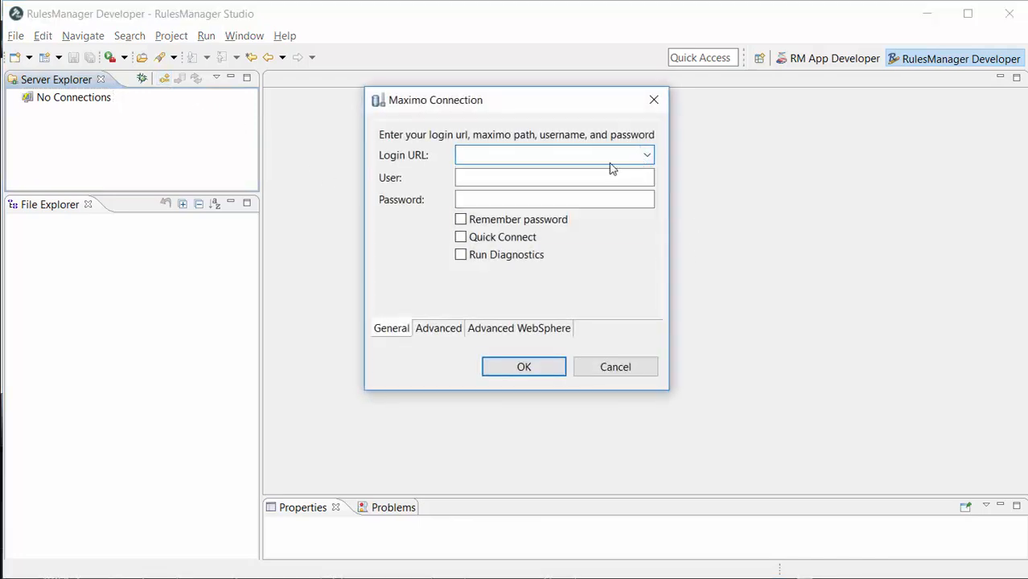
text(http://gadams.trmnet.com/maximo)
Step: Enter the user name and account password, enable Remember password, and confirm the connection
key(Tab)
text(wilson)
key(Tab)
text(***)
key(BackSpace)
key(BackSpace)
key(BackSpace)
text(******)
key(Tab)
key(space)
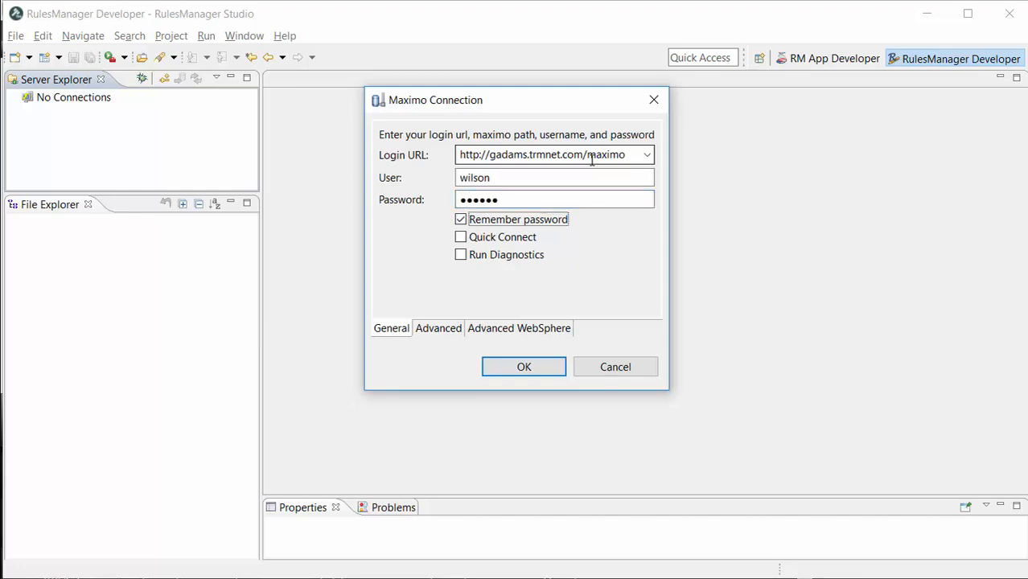
click(524, 371)
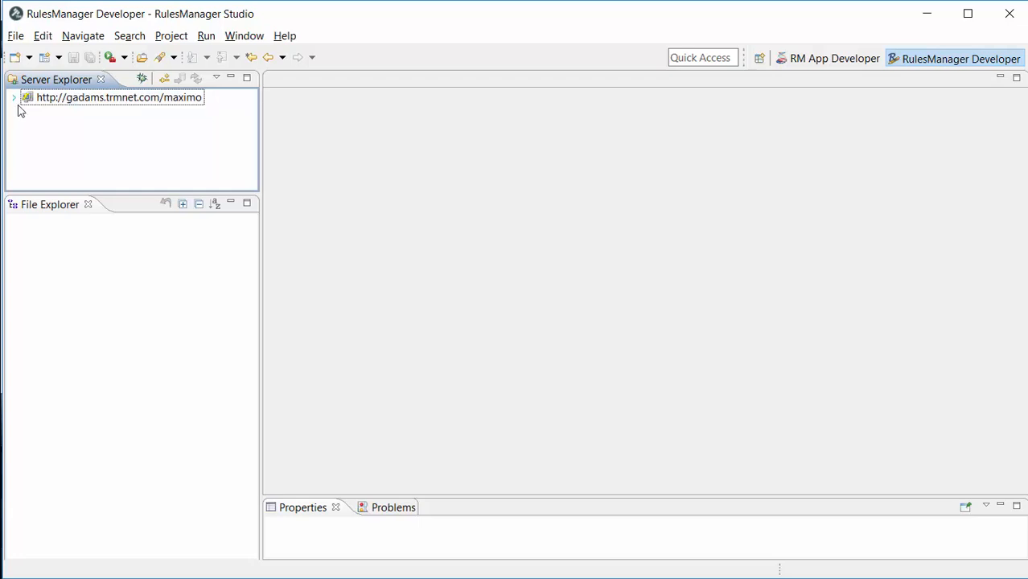
Step: Expand the server connection, open RulesManagerConfig.xml, and revert it from the server
click(13, 99)
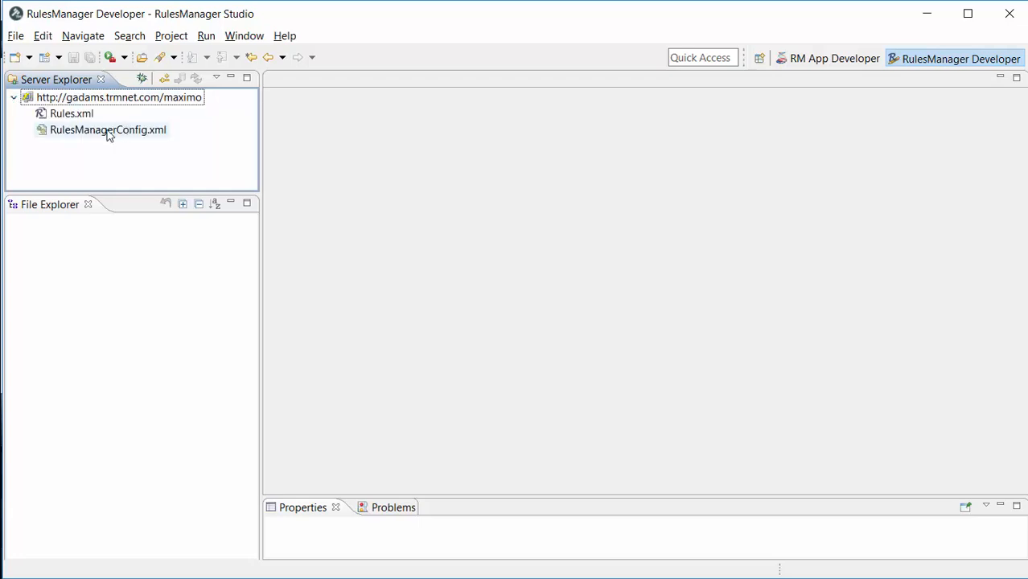
double_click(108, 131)
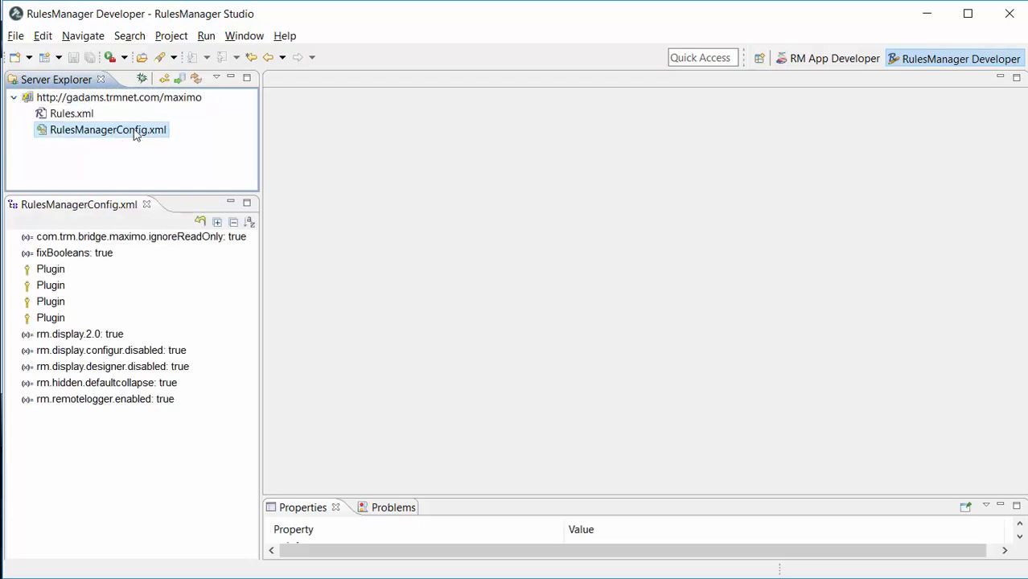
right_click(135, 134)
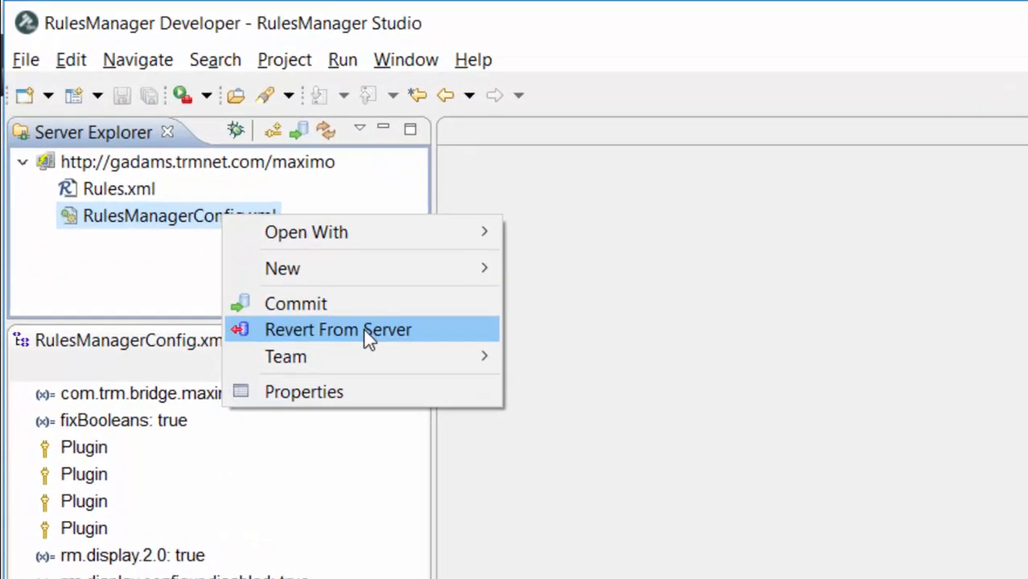
click(367, 333)
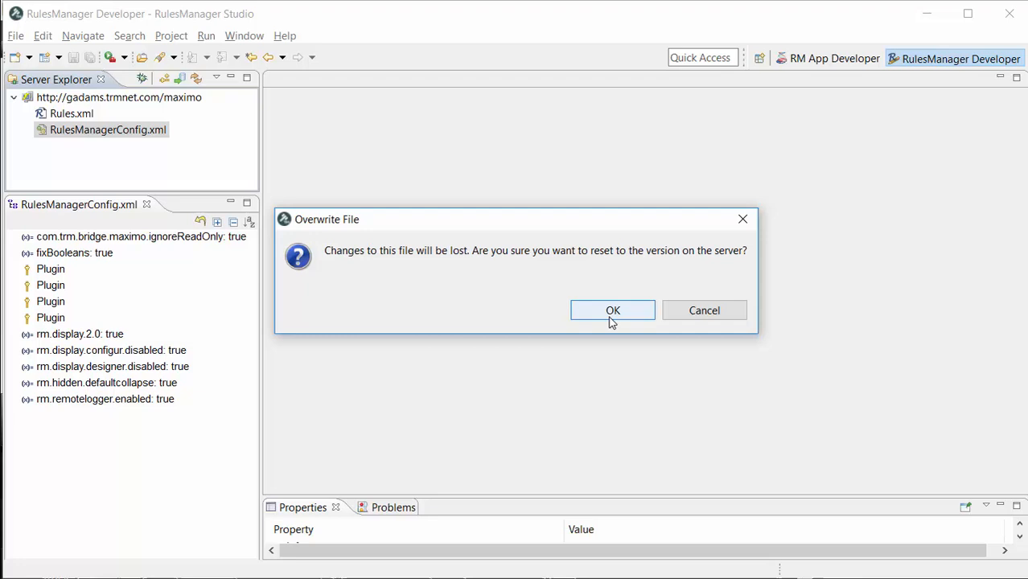
click(612, 313)
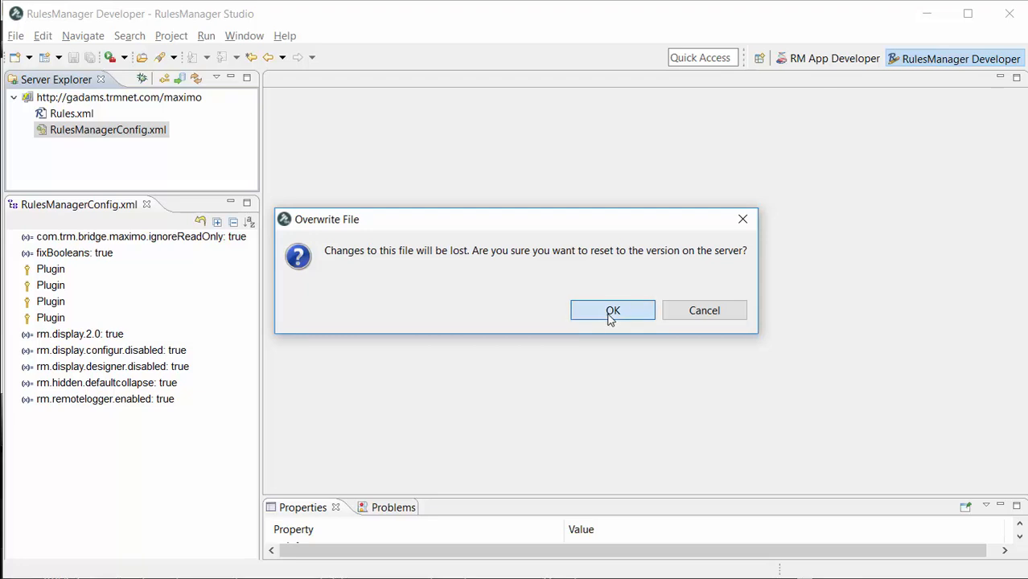
Step: Open RulesManagerConfig.xml's source, highlight the remote logger setting, and commit the file to the server
double_click(70, 131)
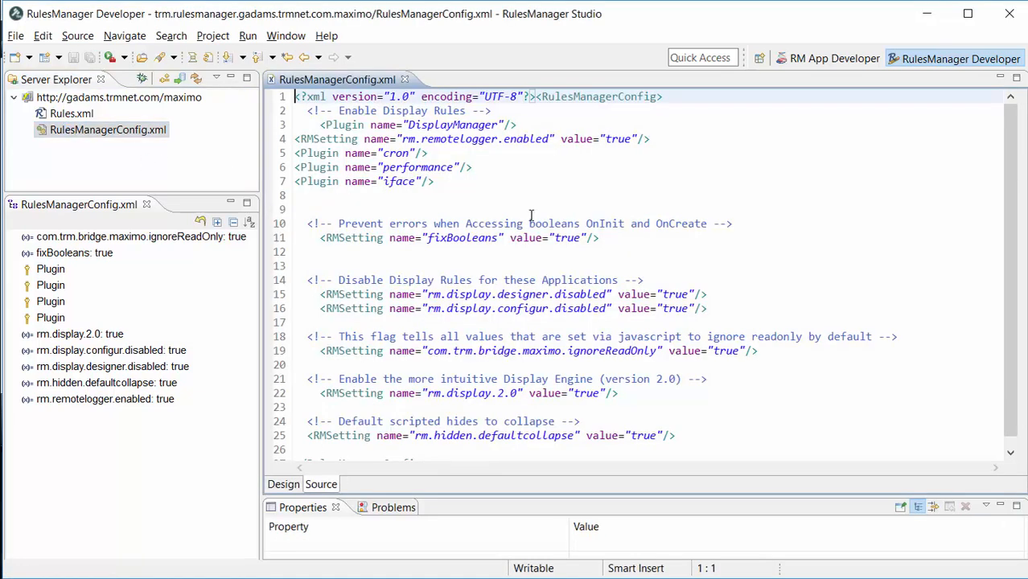
drag(722, 143, 290, 138)
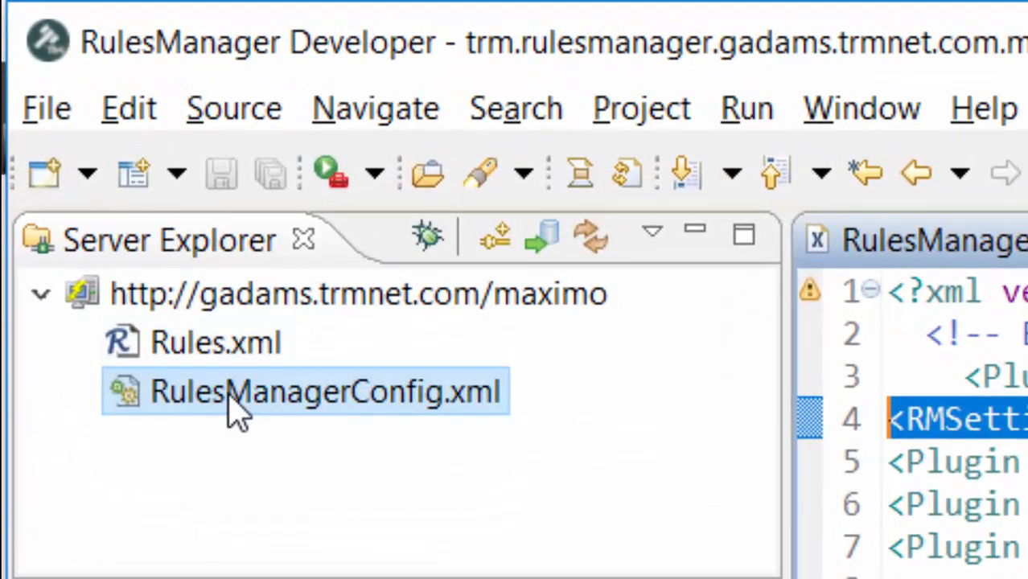
click(237, 411)
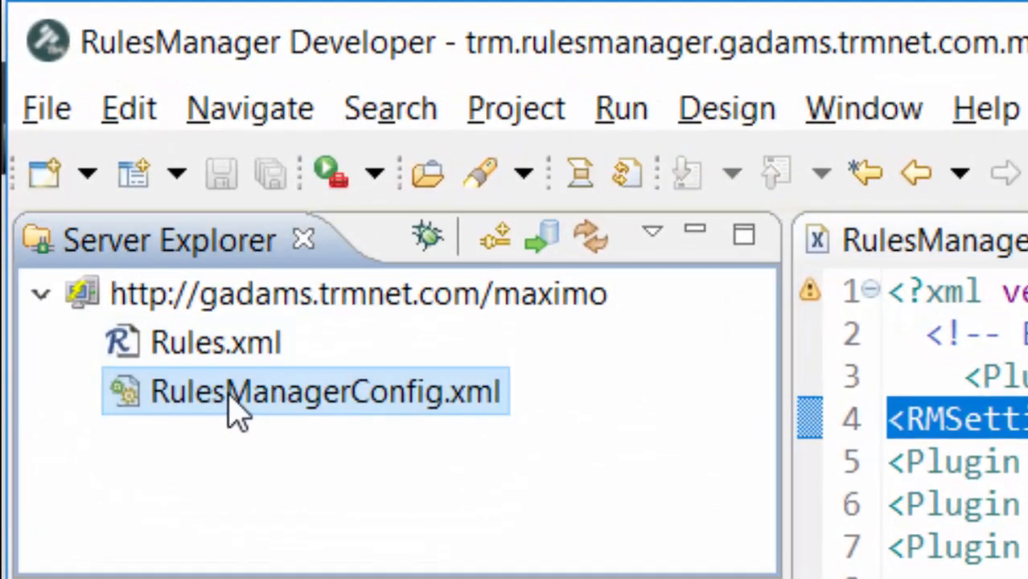
right_click(237, 410)
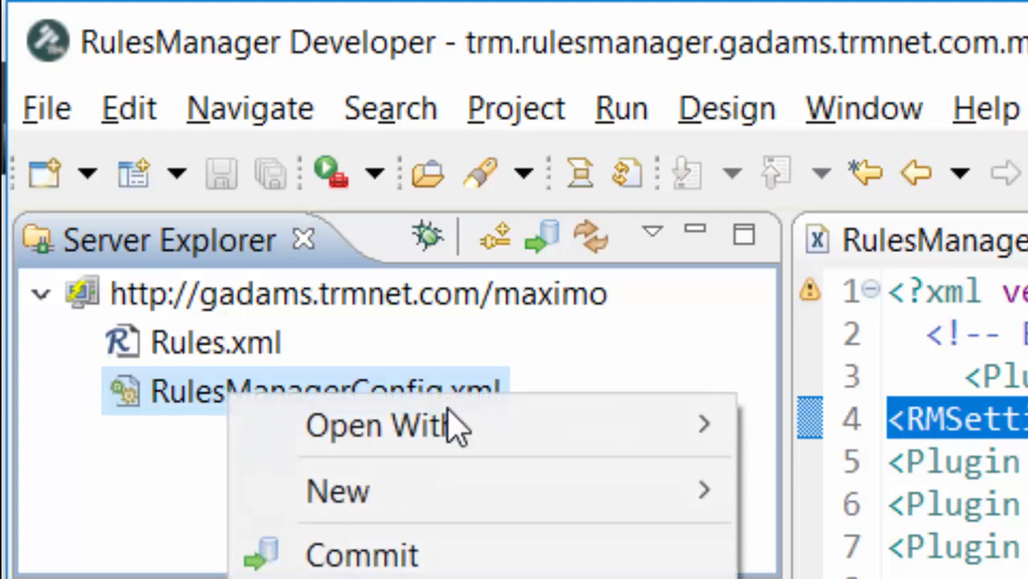
click(330, 547)
click(394, 296)
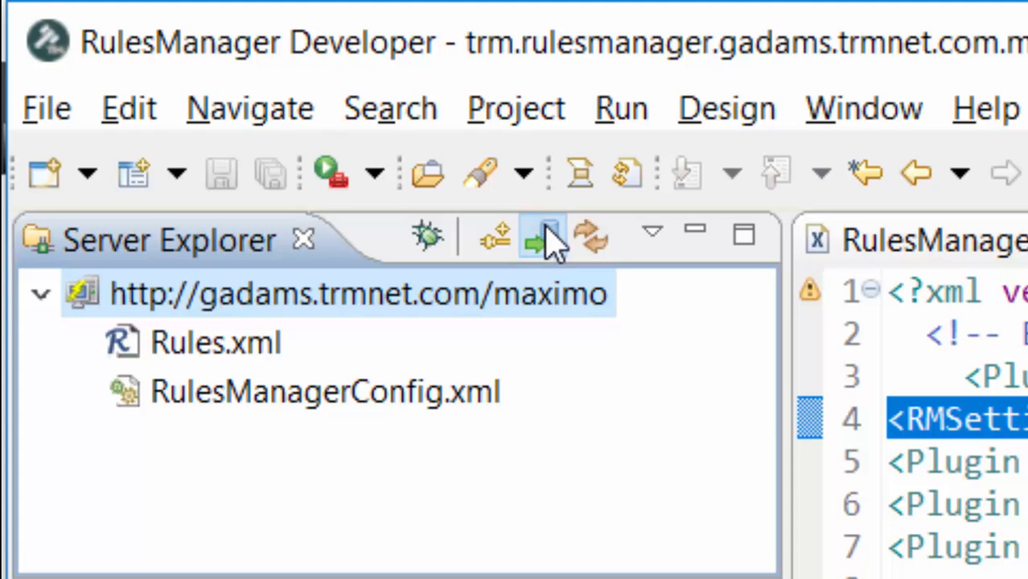
click(591, 240)
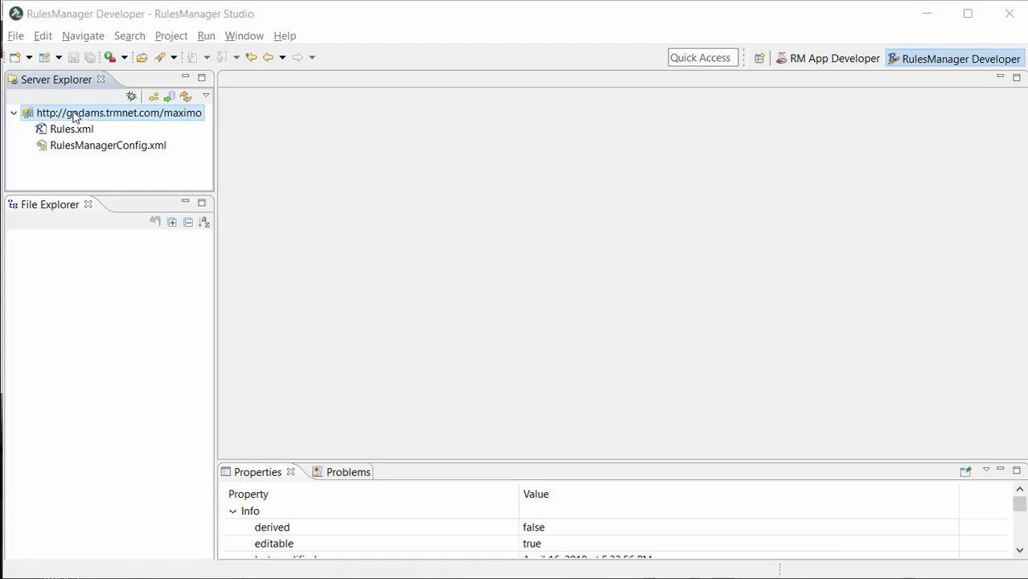
Step: Open the Maximo server connection in the built-in Internet Browser
right_click(74, 116)
mouse_move(153, 163)
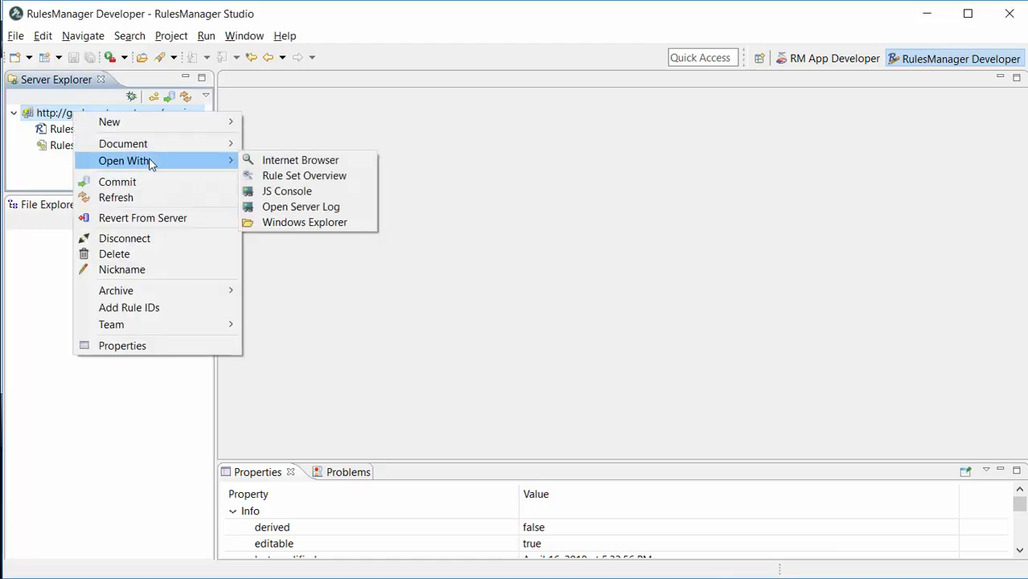
click(301, 160)
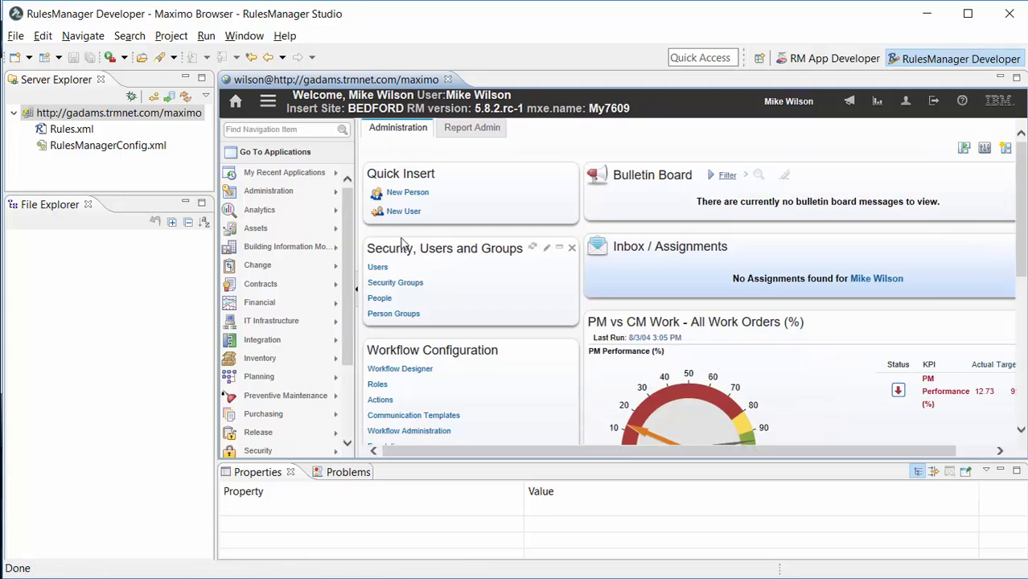
drag(348, 207, 360, 318)
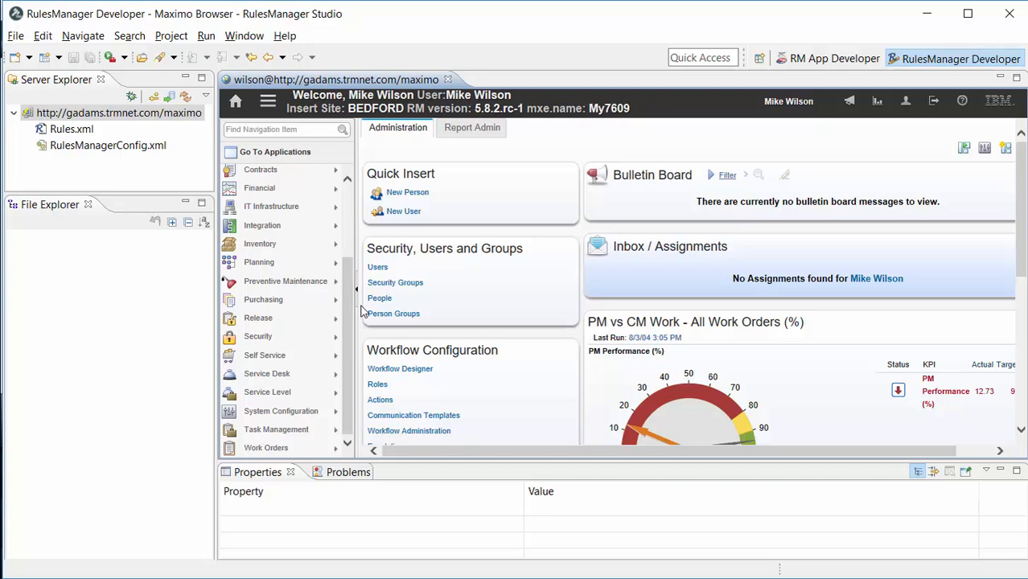
Step: Open the Logging application from the System Configuration platform configuration menu
mouse_move(286, 412)
mouse_move(384, 418)
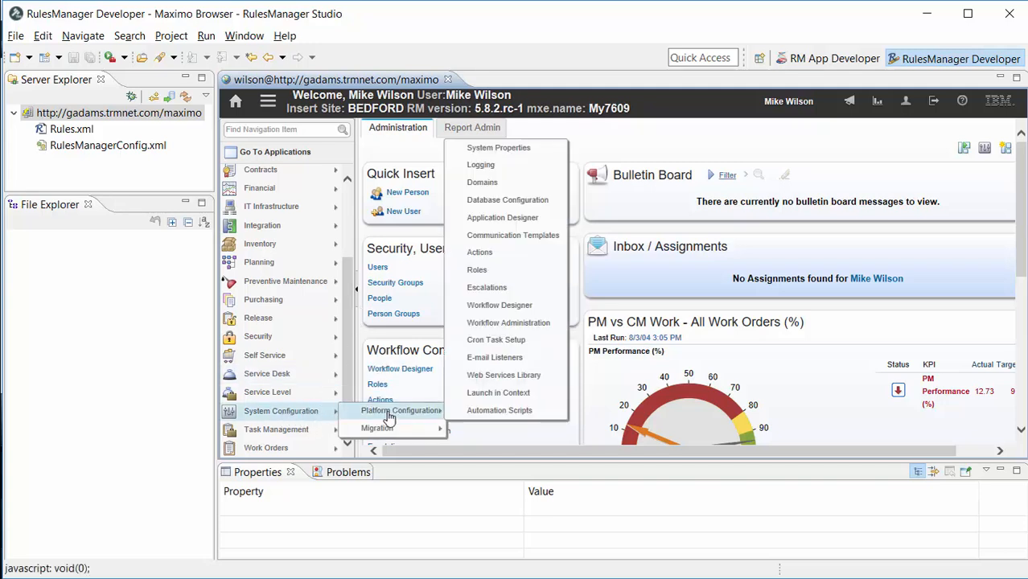
click(507, 169)
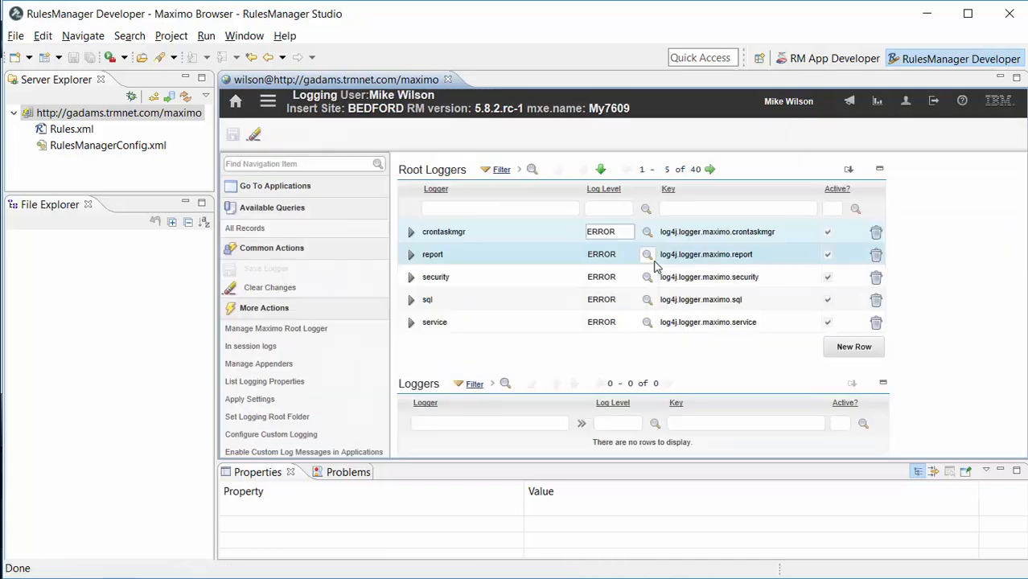
Step: Open Manage Appenders, page to the RMREMOTE appender, inspect its details, and close the dialog
click(249, 365)
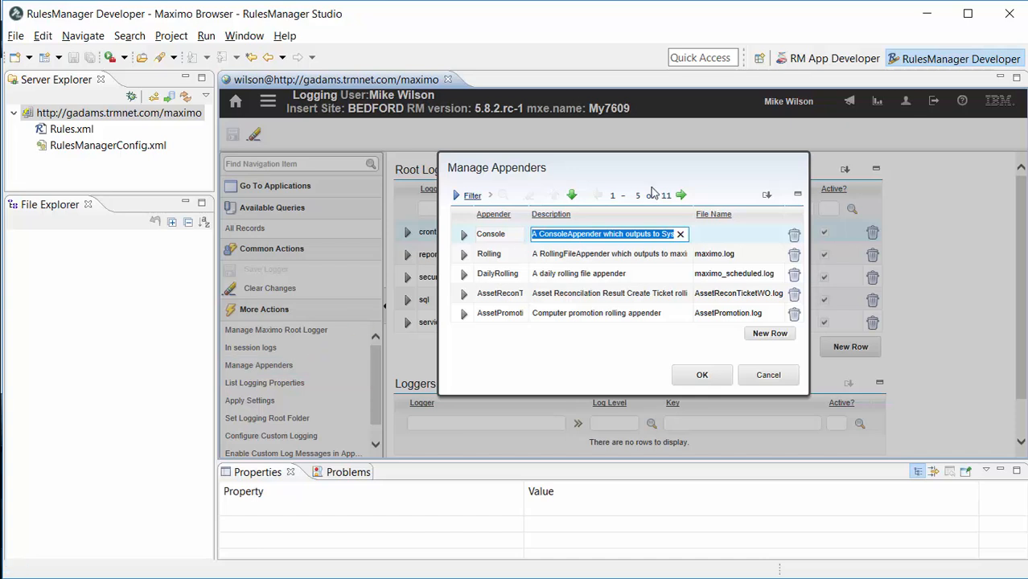
click(681, 195)
click(681, 196)
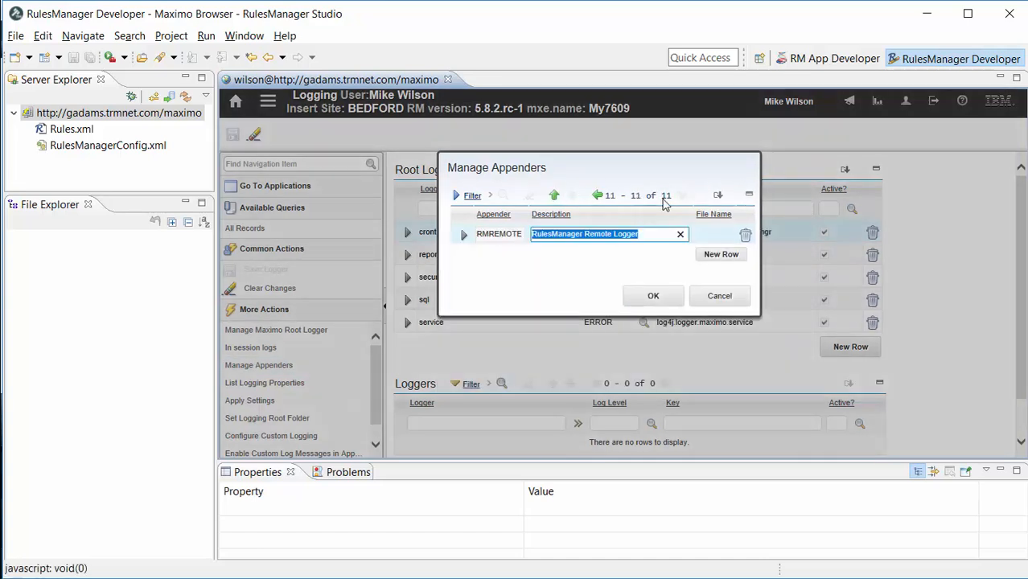
click(465, 239)
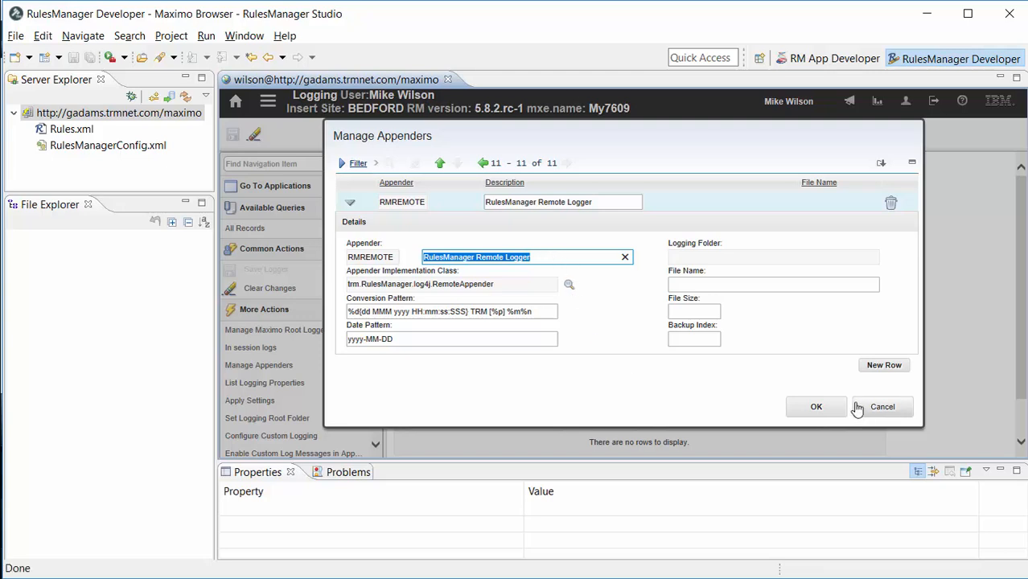
click(816, 407)
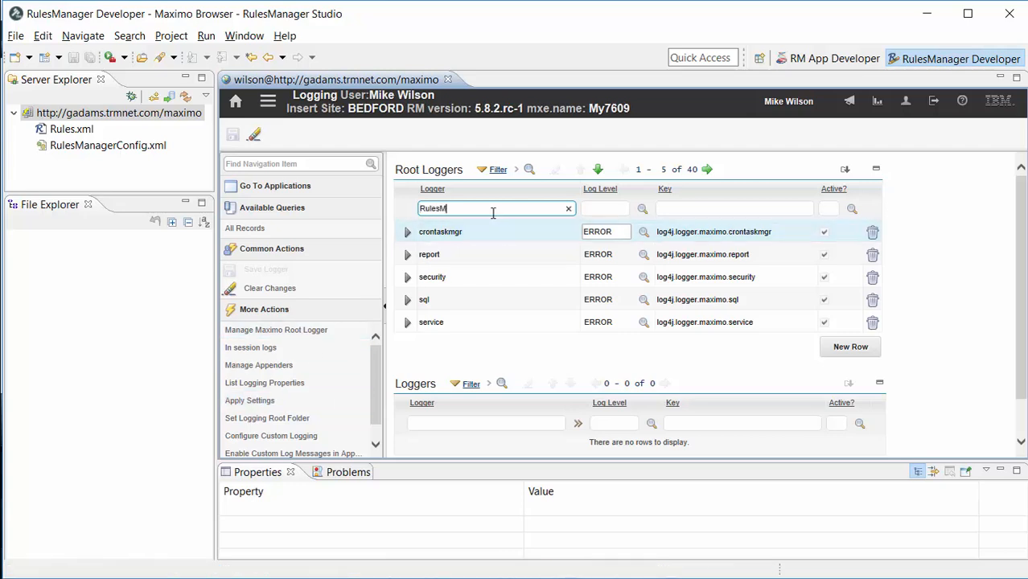
Step: Filter the root loggers by RulesManager
key(Return)
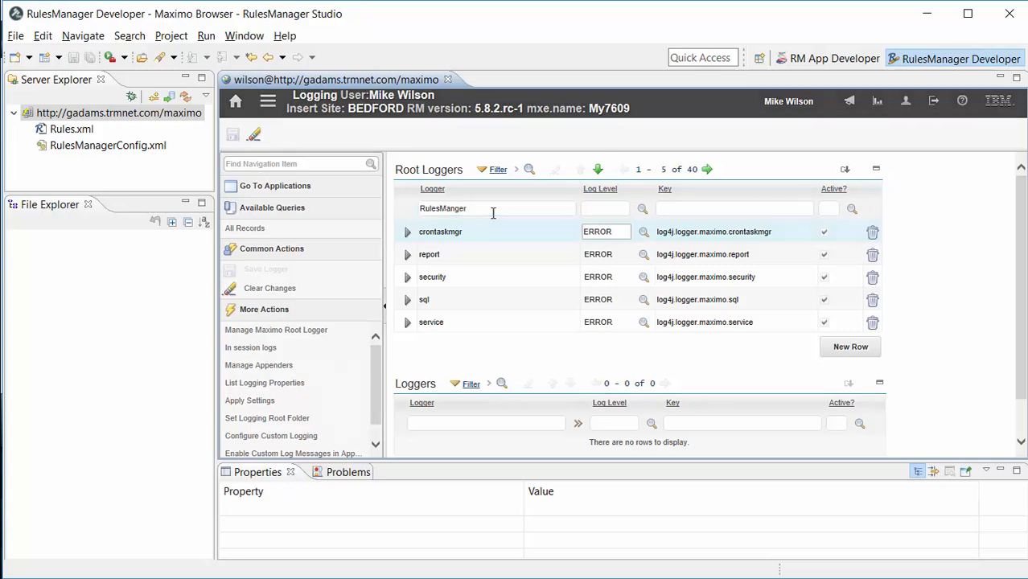
text(Rules)
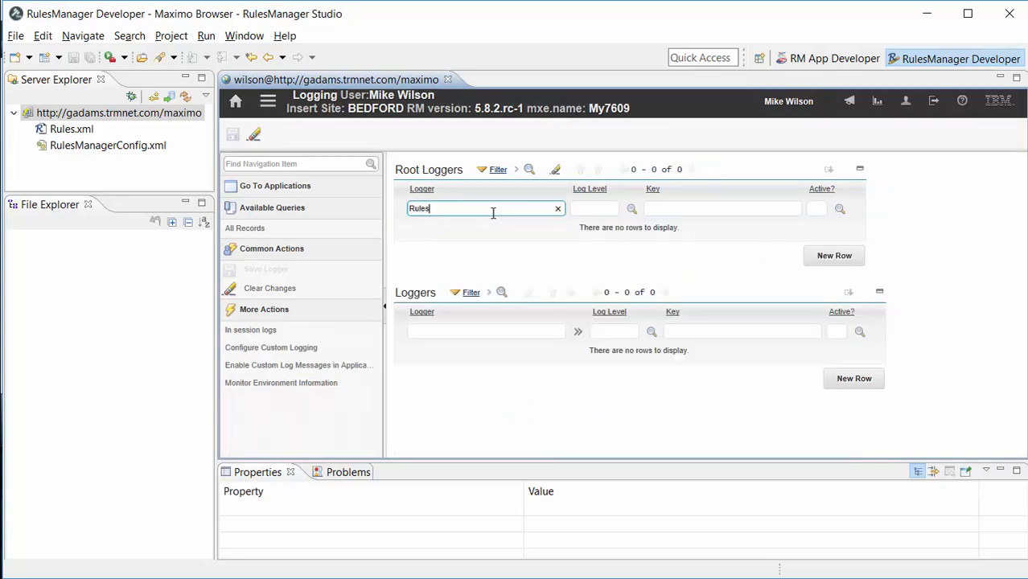
key(Return)
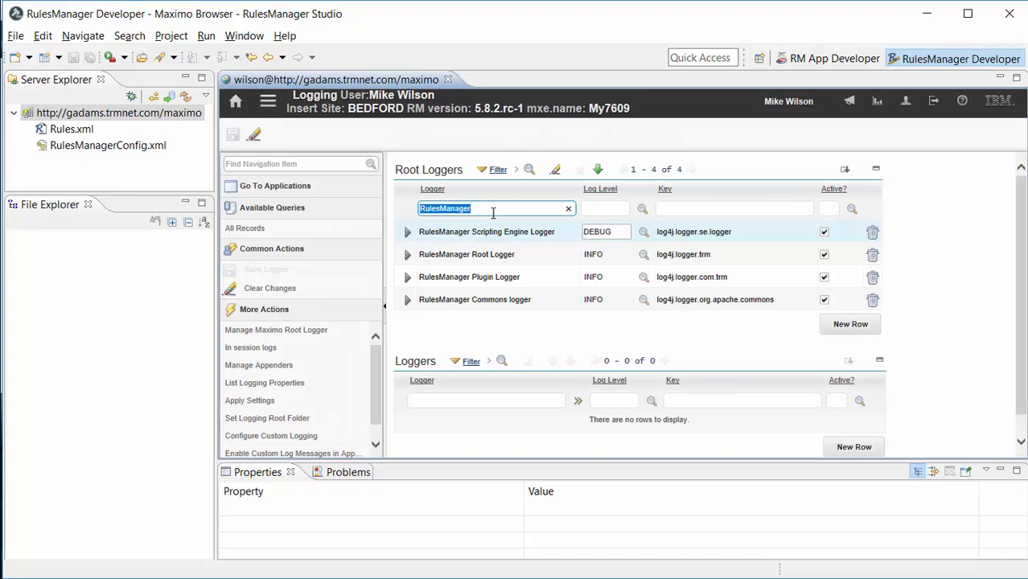
Step: Expand each RulesManager root logger in turn to check its appenders
click(407, 232)
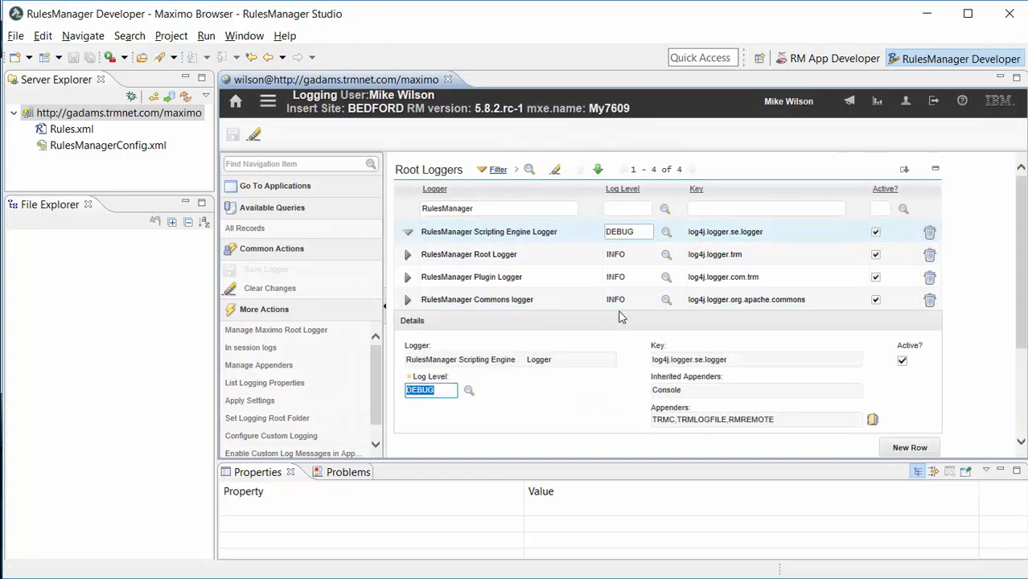
click(726, 423)
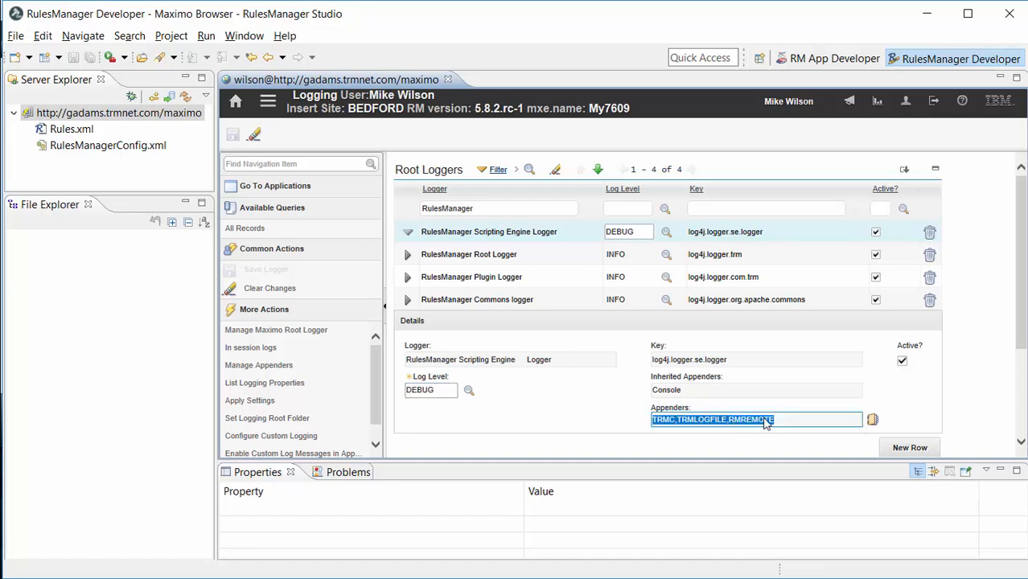
click(479, 258)
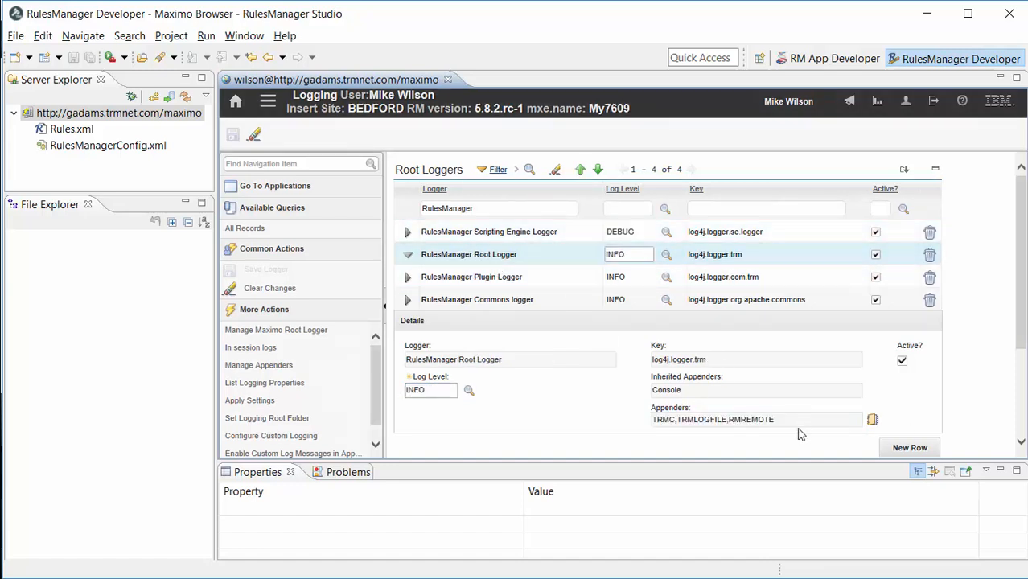
click(511, 277)
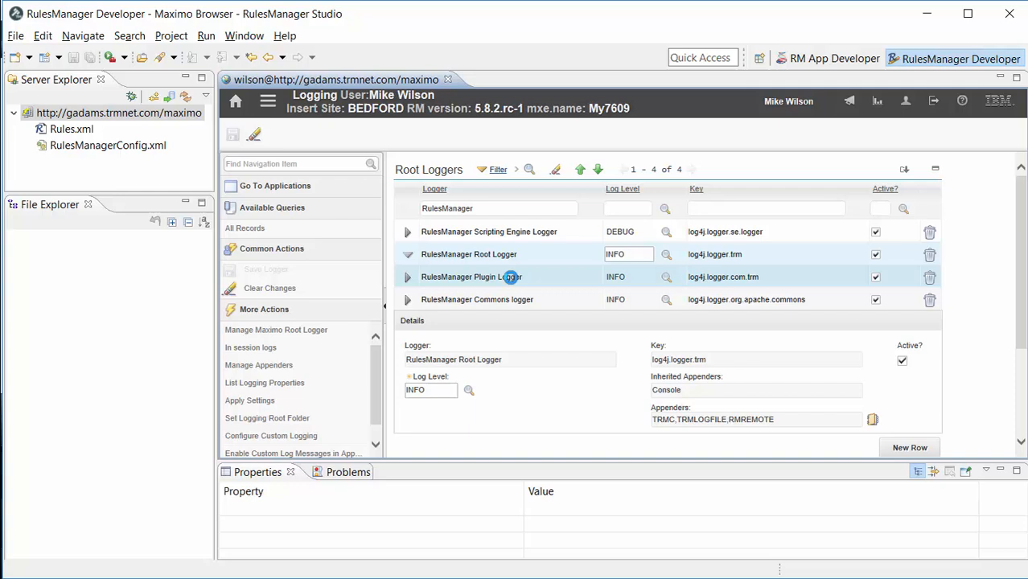
click(777, 422)
click(533, 307)
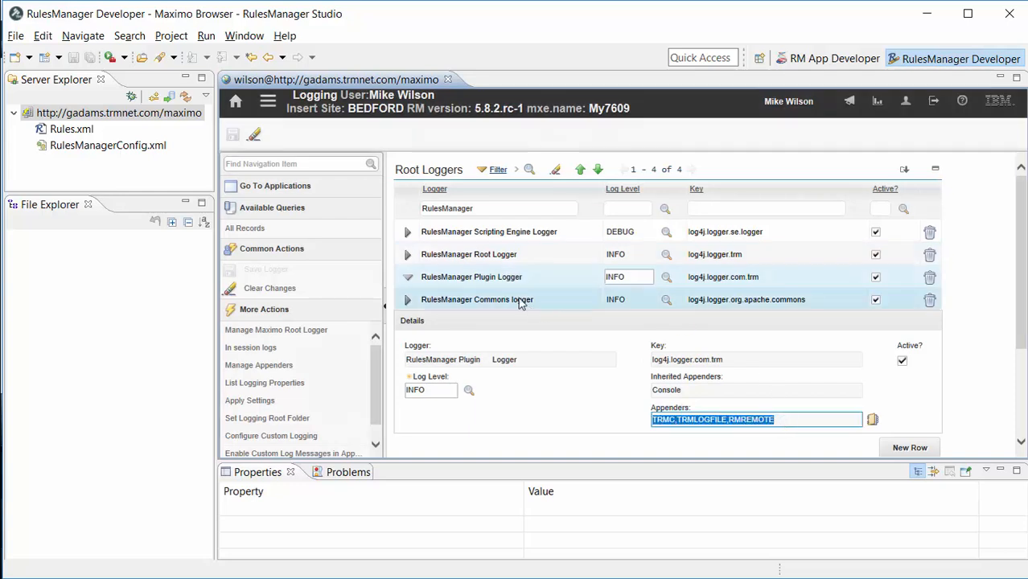
click(781, 421)
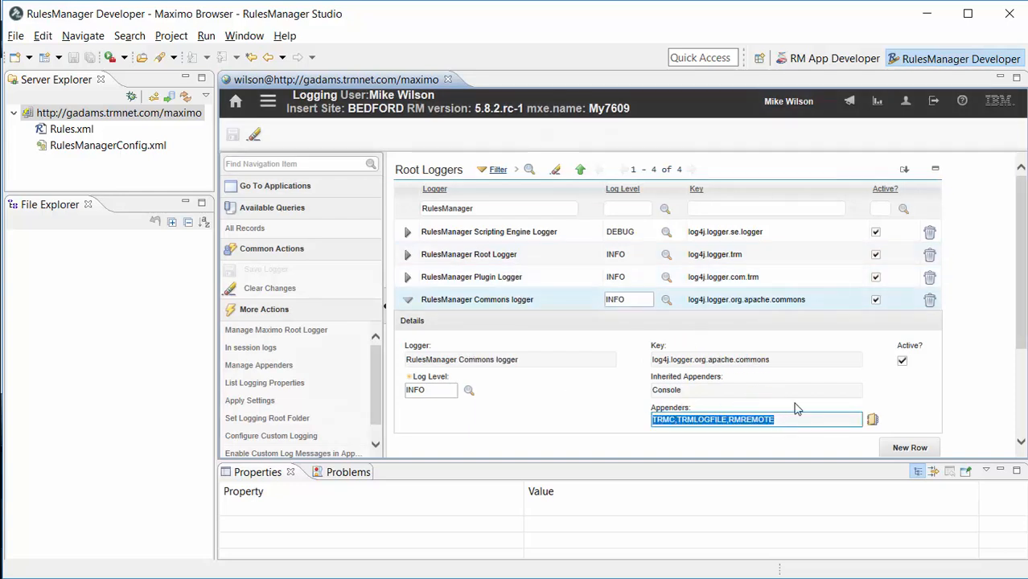
Step: Apply the logging settings
click(251, 400)
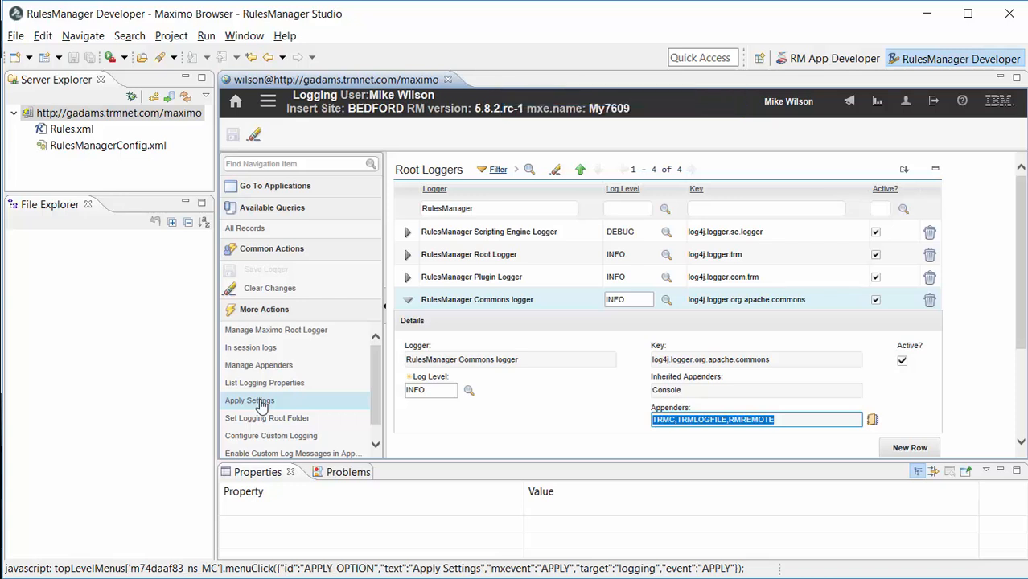
click(987, 502)
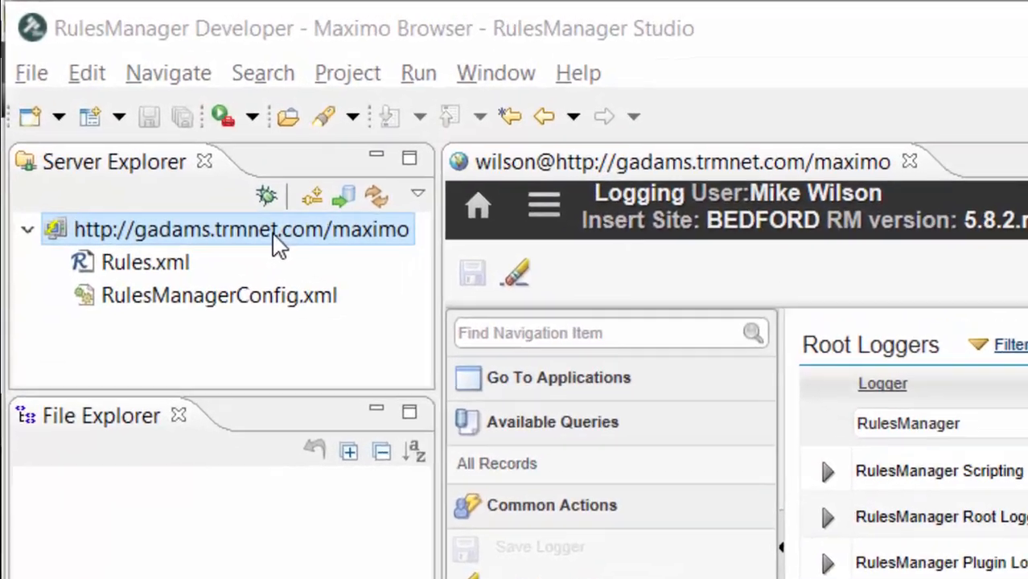
Step: Open the Maximo server connection with the JS Console
right_click(273, 237)
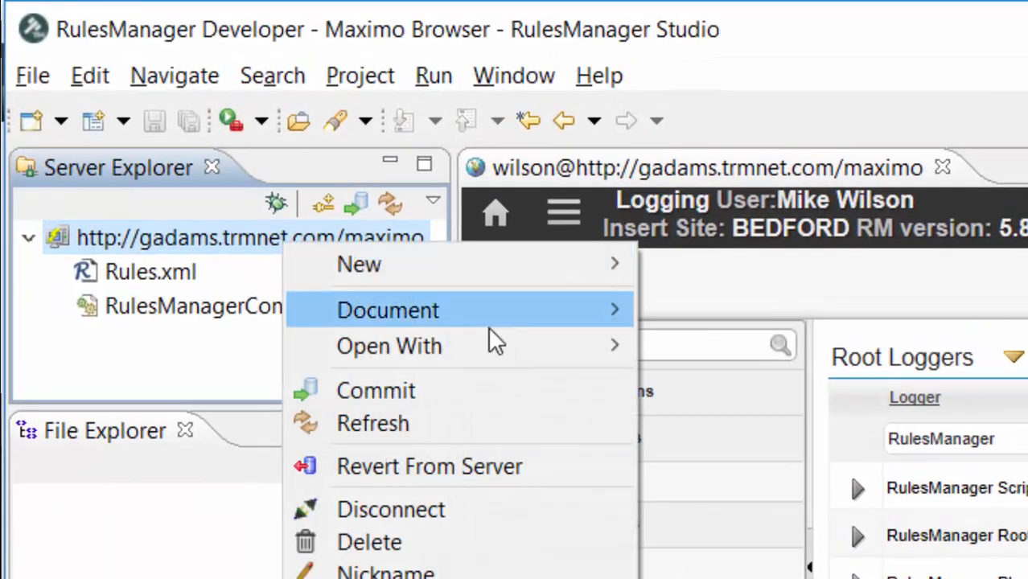
mouse_move(480, 338)
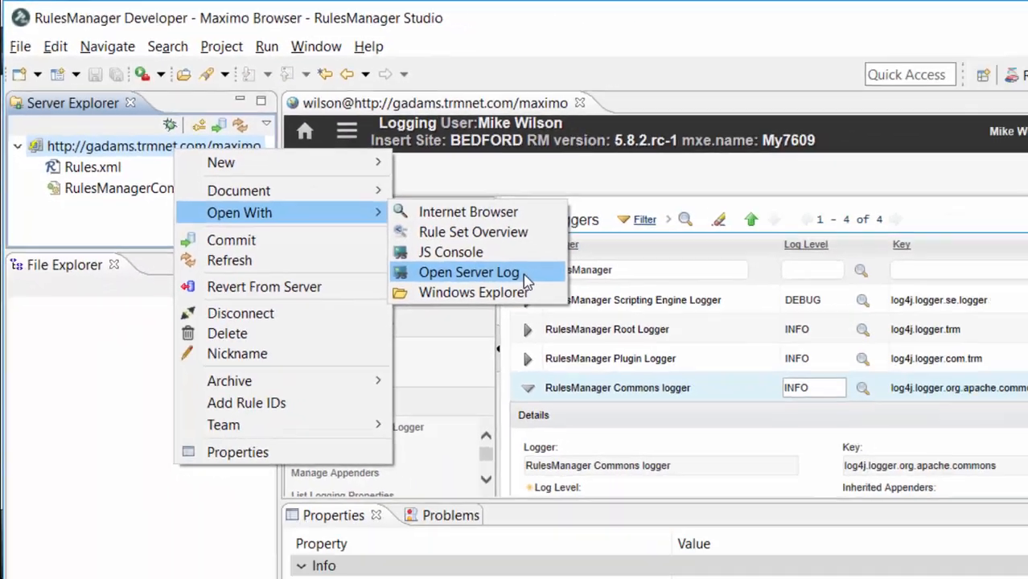
click(761, 398)
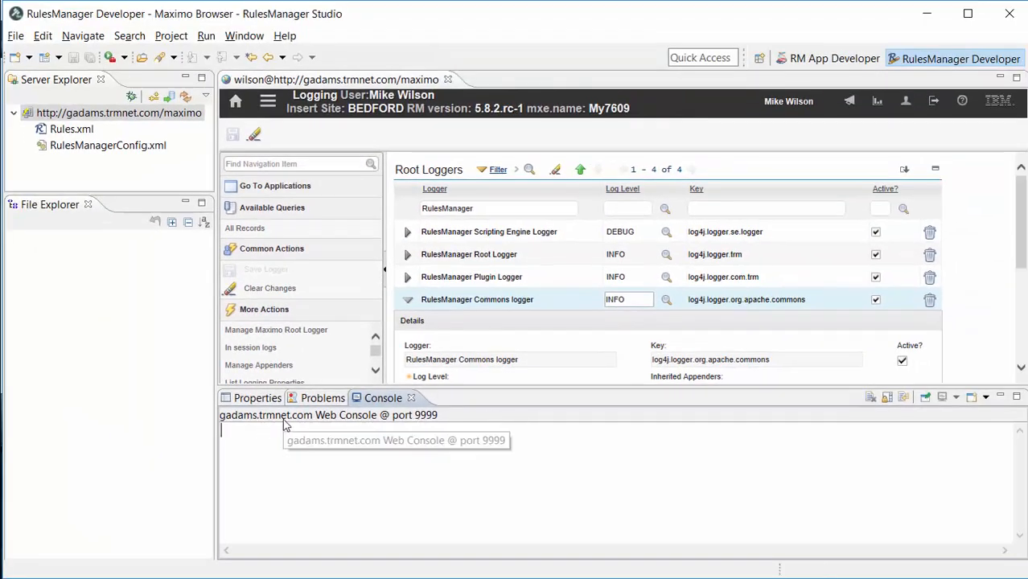
Step: Refresh the server connection and compare the console output with SystemOut.log in BareTail
click(185, 97)
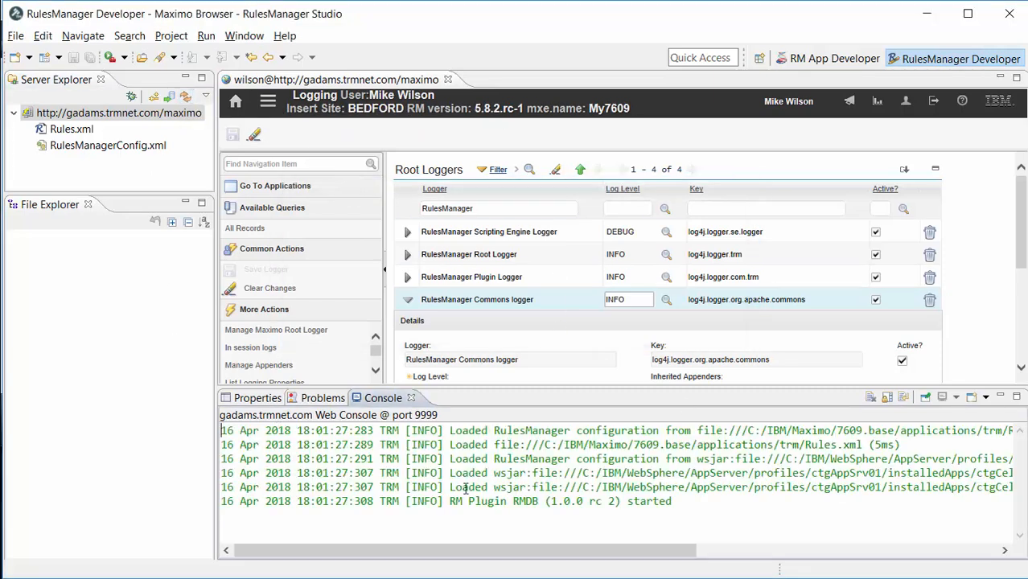
drag(737, 503, 210, 424)
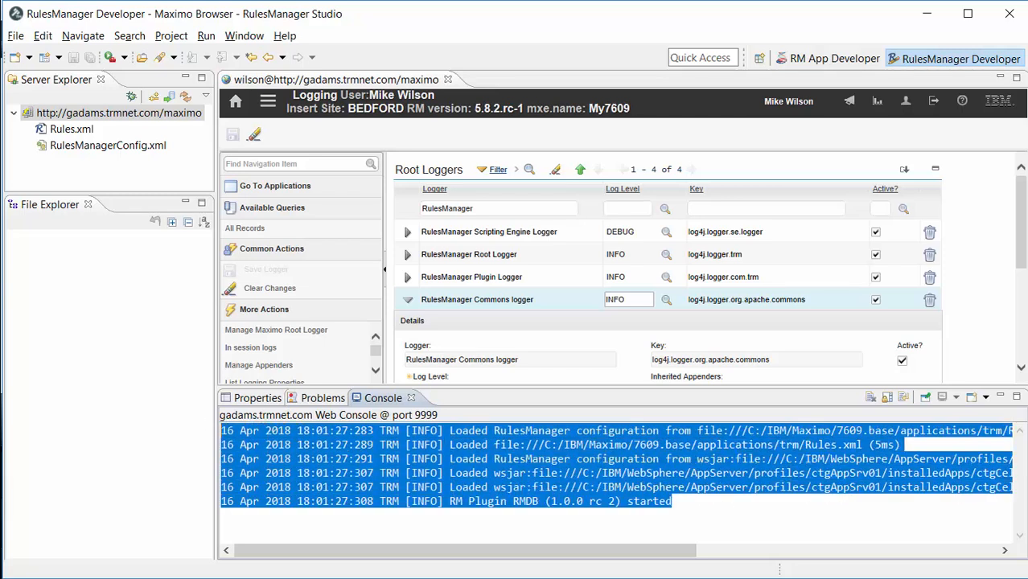
key(alt+Tab)
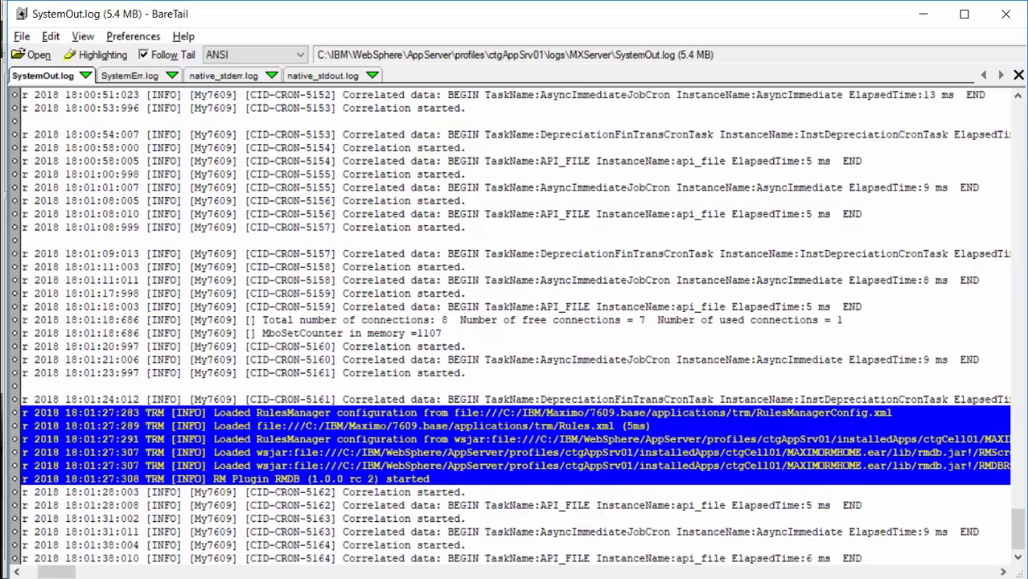
key(alt+Tab)
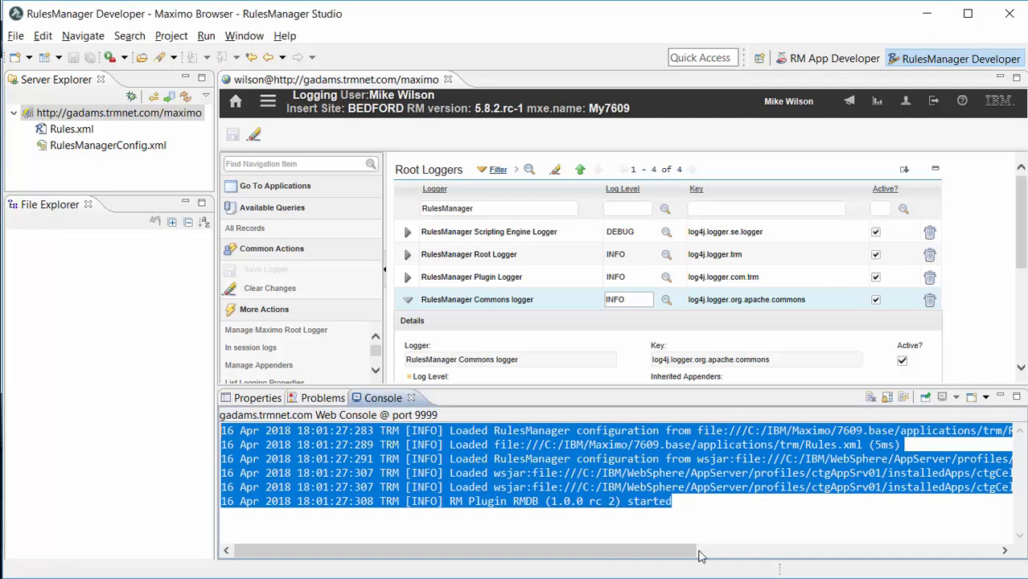
click(322, 444)
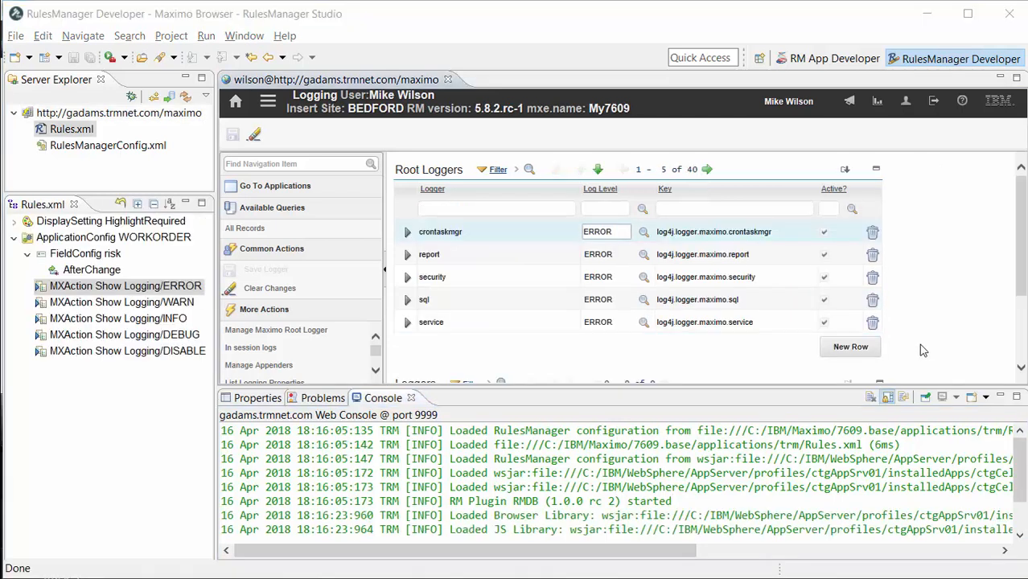
Step: Open the AfterChange event of the WORKORDER risk field and review its JavaScript logging statements
click(74, 272)
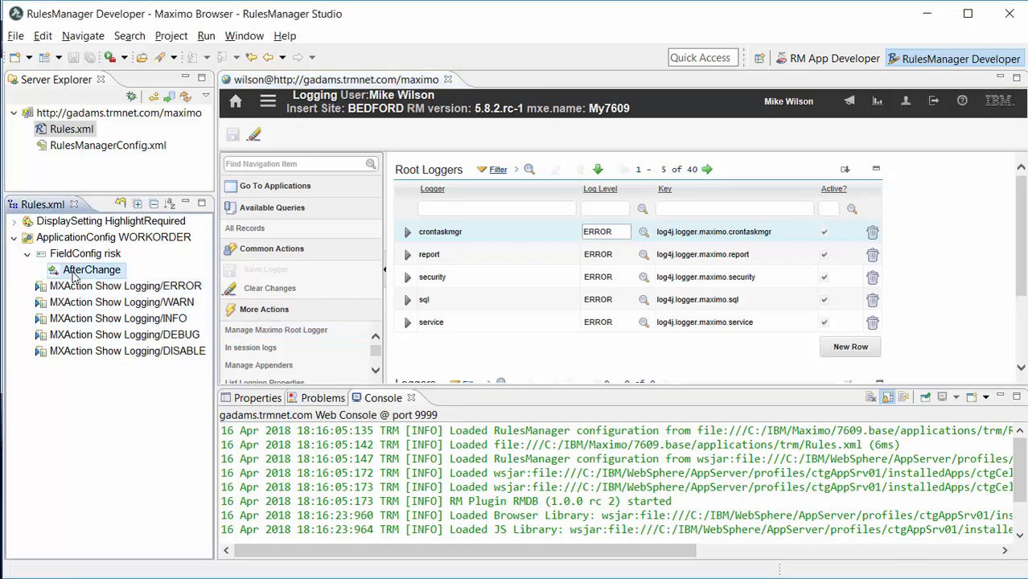
double_click(75, 273)
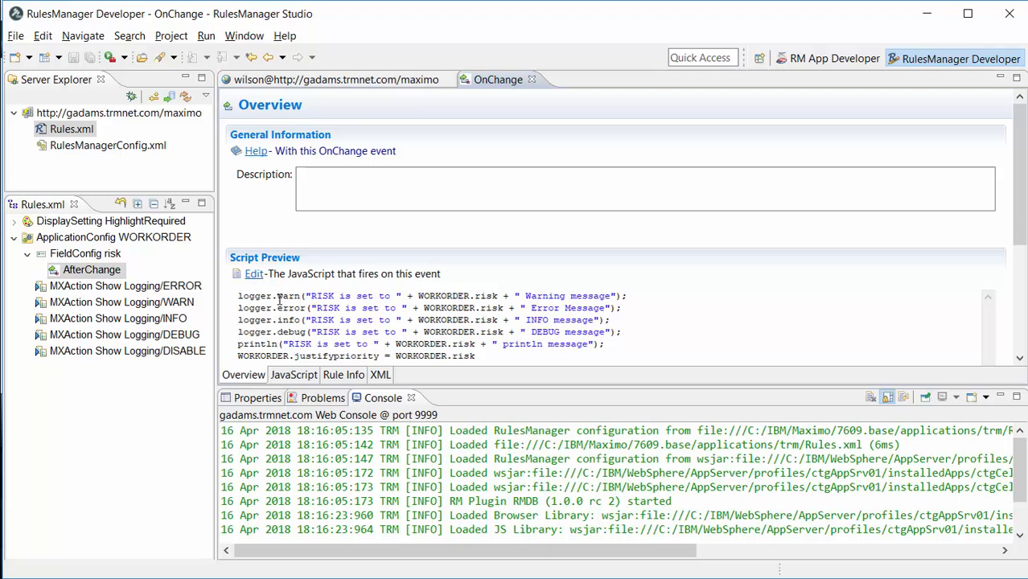
click(252, 275)
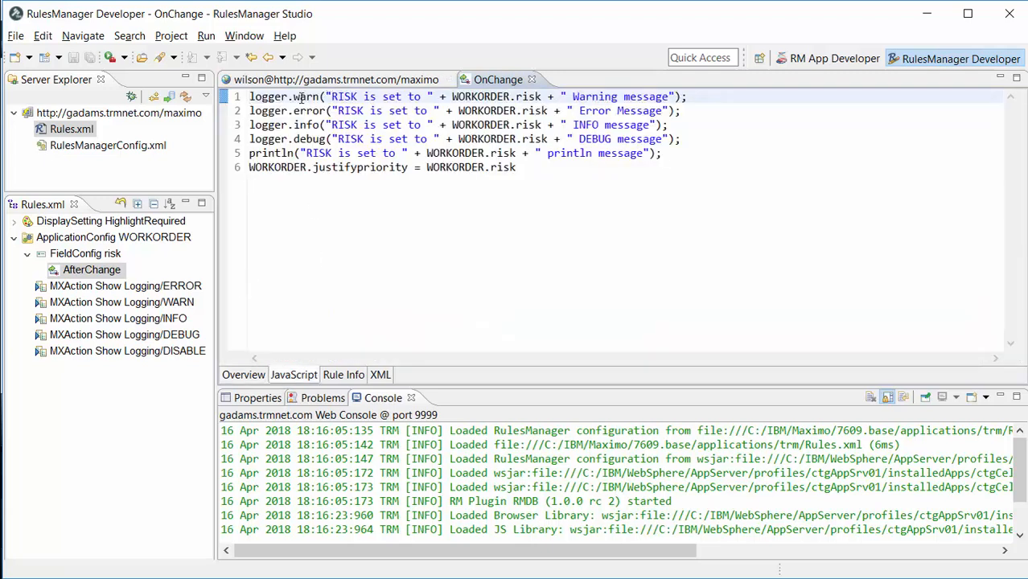
click(310, 112)
click(308, 126)
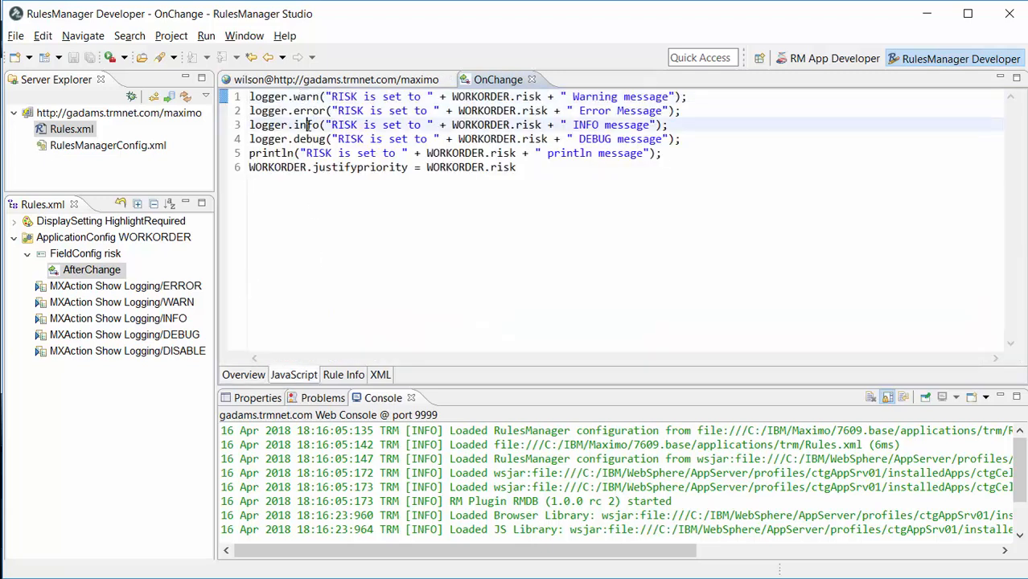
click(306, 139)
drag(678, 154, 250, 153)
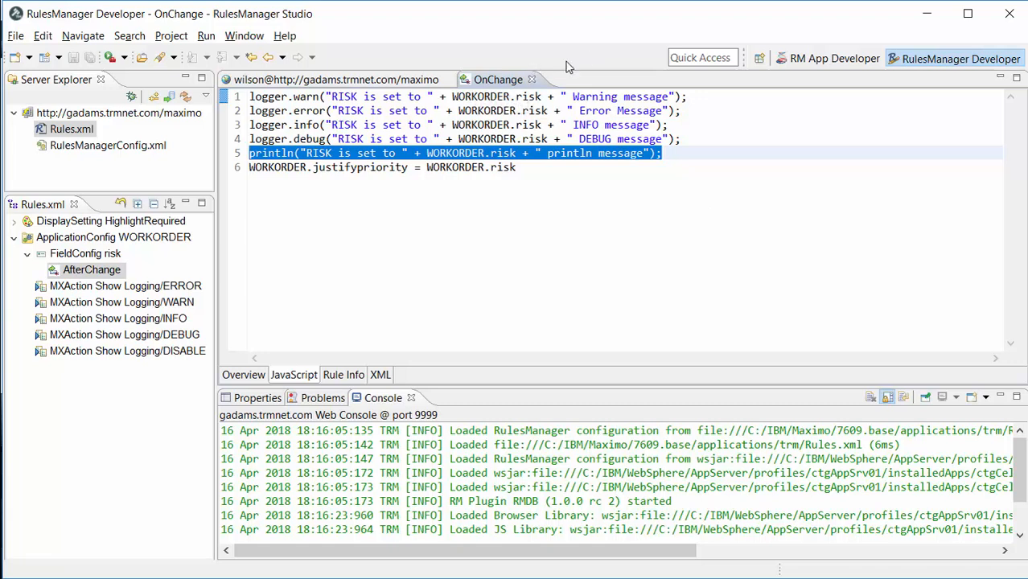
Step: Go to Work Order Tracking in the Maximo tab and create a new work order
click(531, 79)
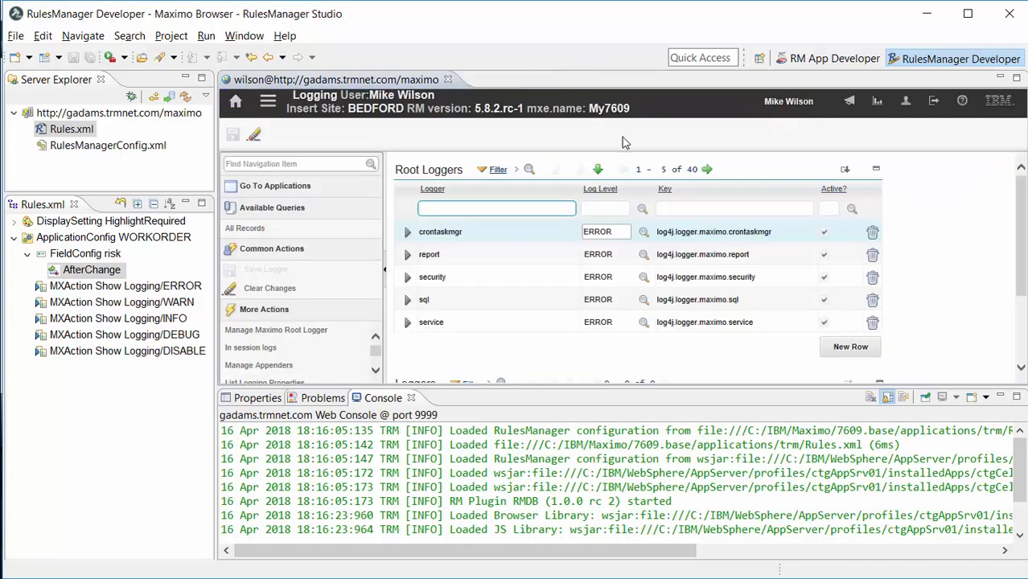
click(270, 103)
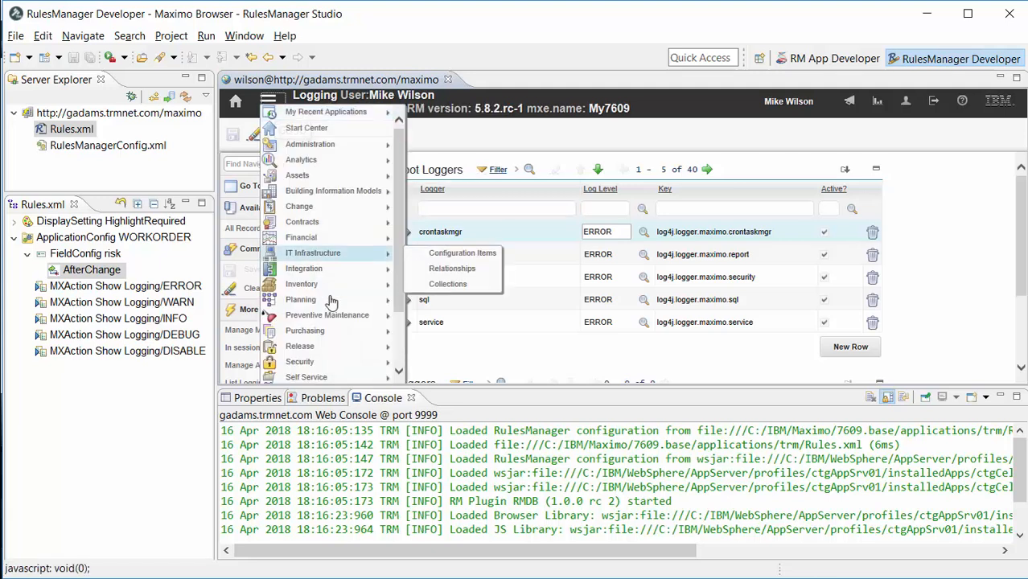
mouse_move(312, 383)
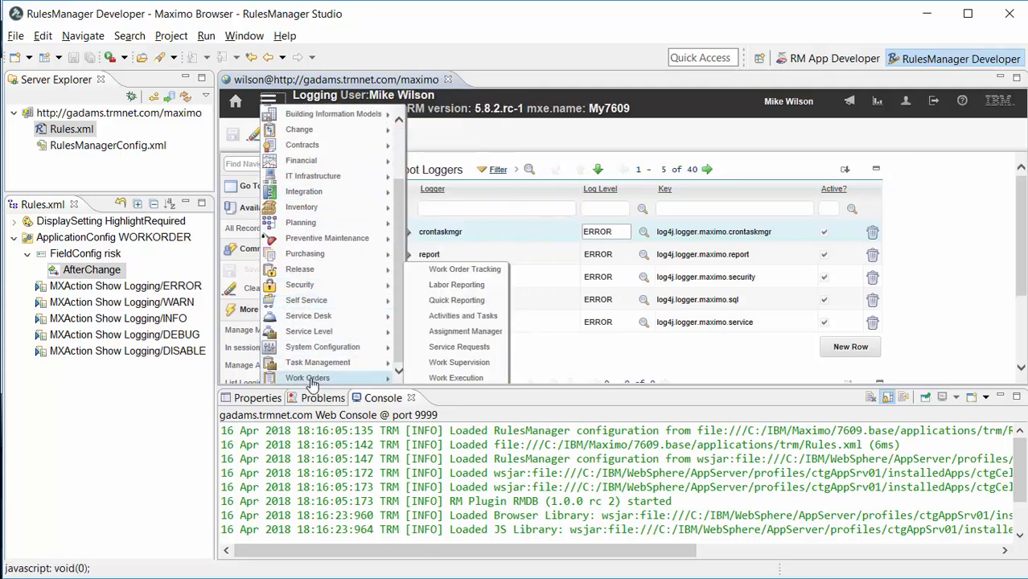
click(465, 269)
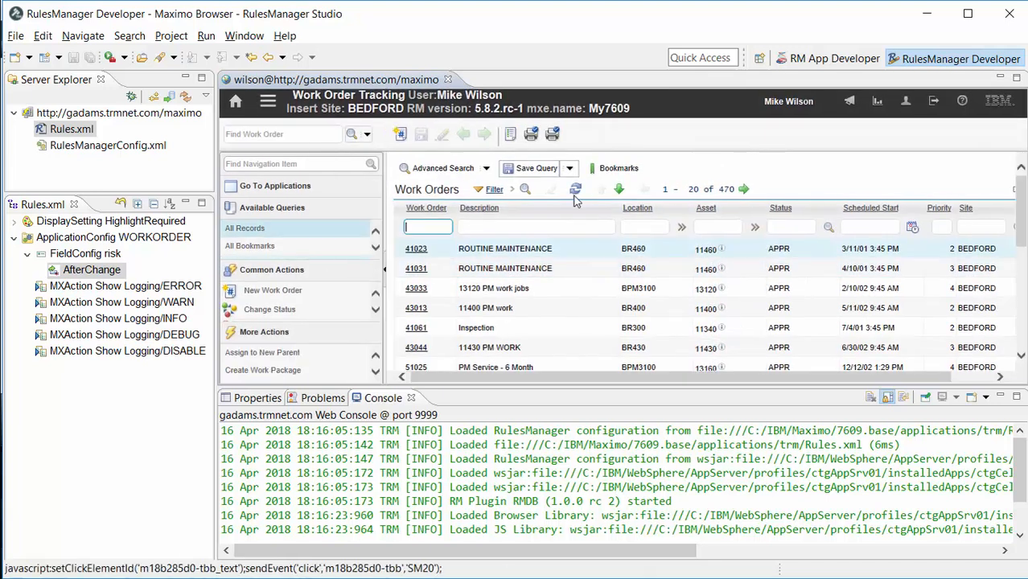
click(402, 137)
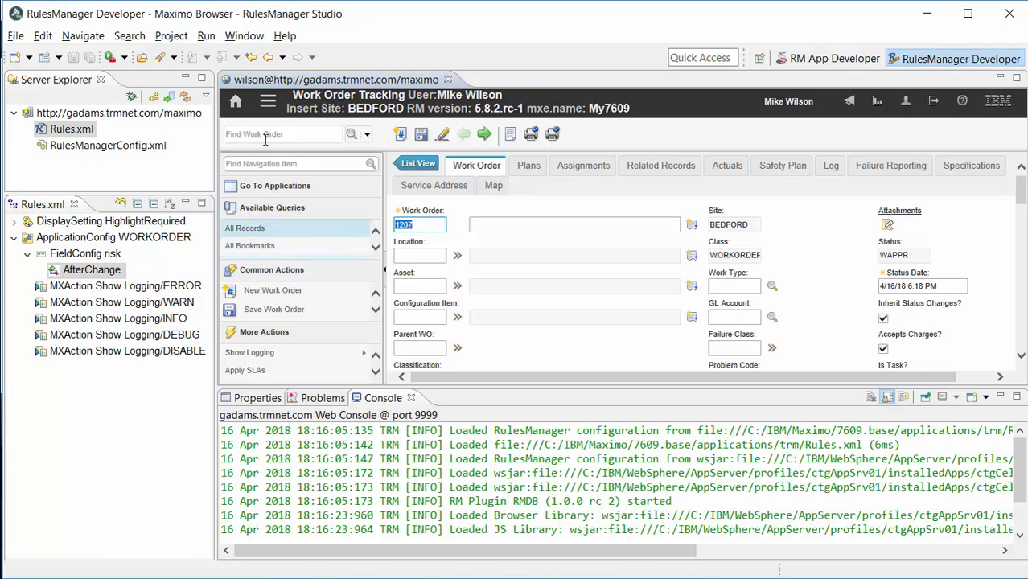
Step: Clear the JS Console output
drag(216, 135, 109, 129)
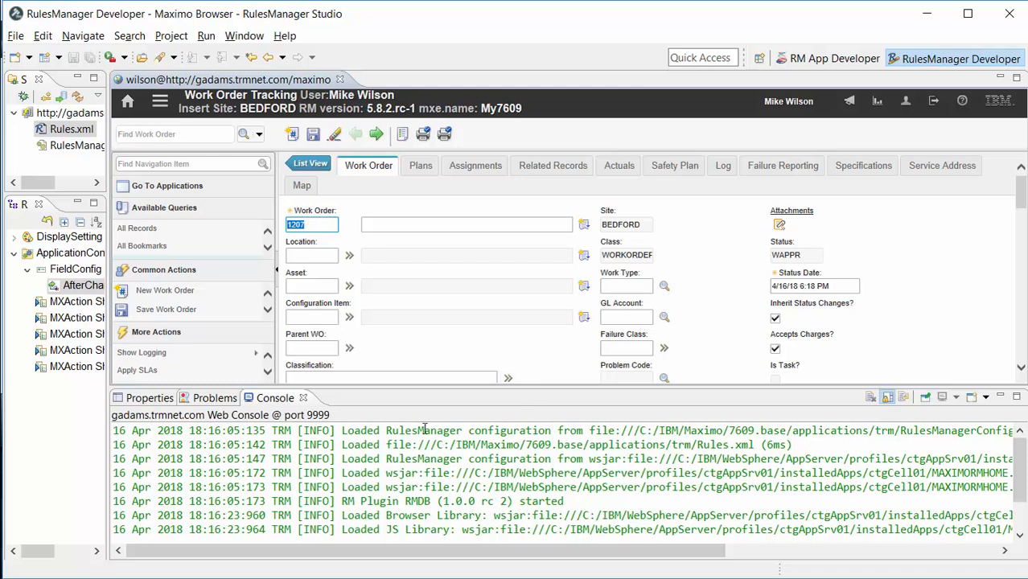
right_click(683, 464)
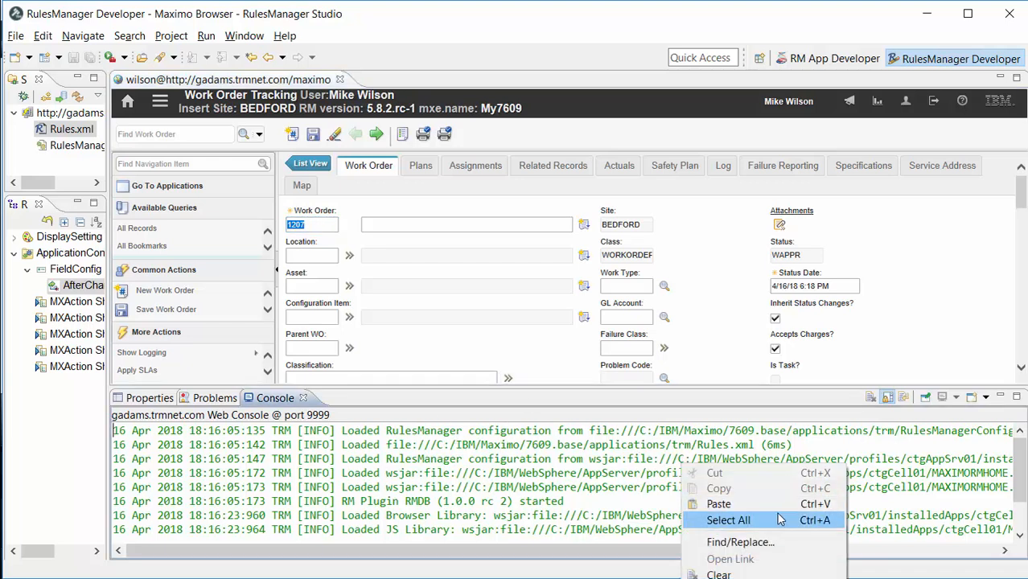
click(728, 574)
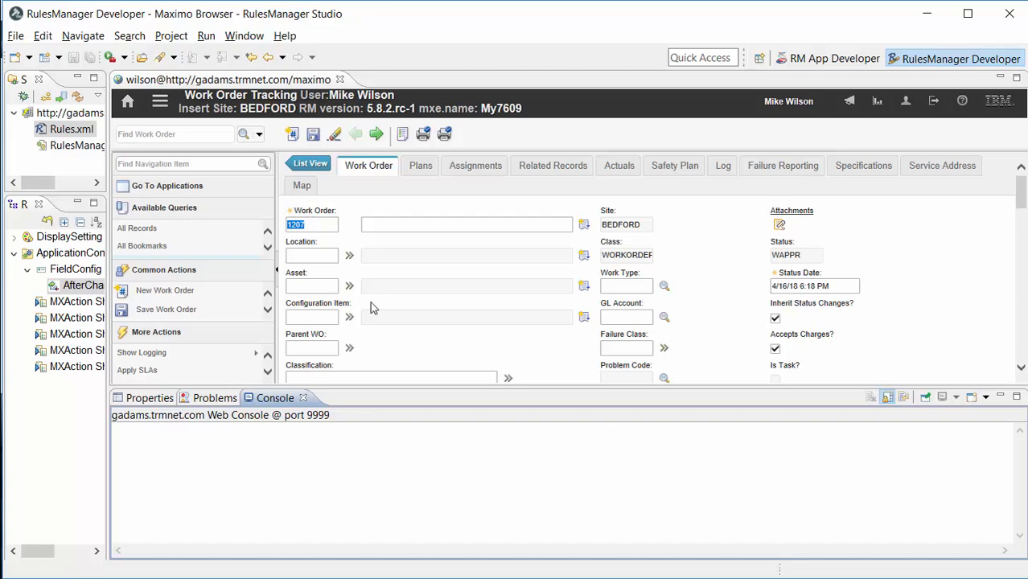
Step: Set the work order's Risk Assessment to A to fire the AfterChange rule
scroll(451, 282, down, 1)
scroll(450, 281, down, 10)
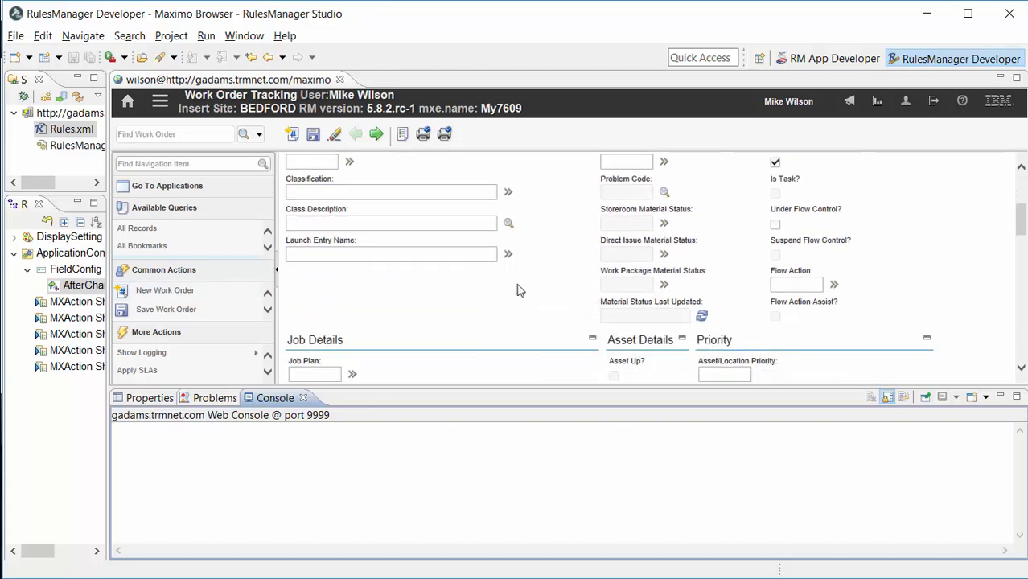
click(725, 306)
text(A)
scroll(789, 314, down, 2)
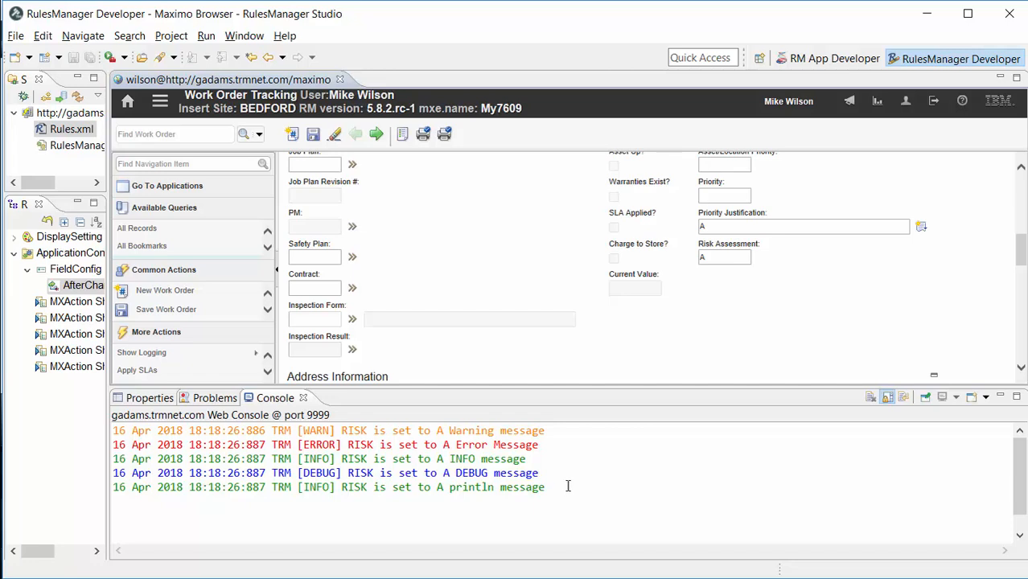
Step: Clear the console and run the Show Logging ERROR action on the work order
drag(450, 488, 545, 488)
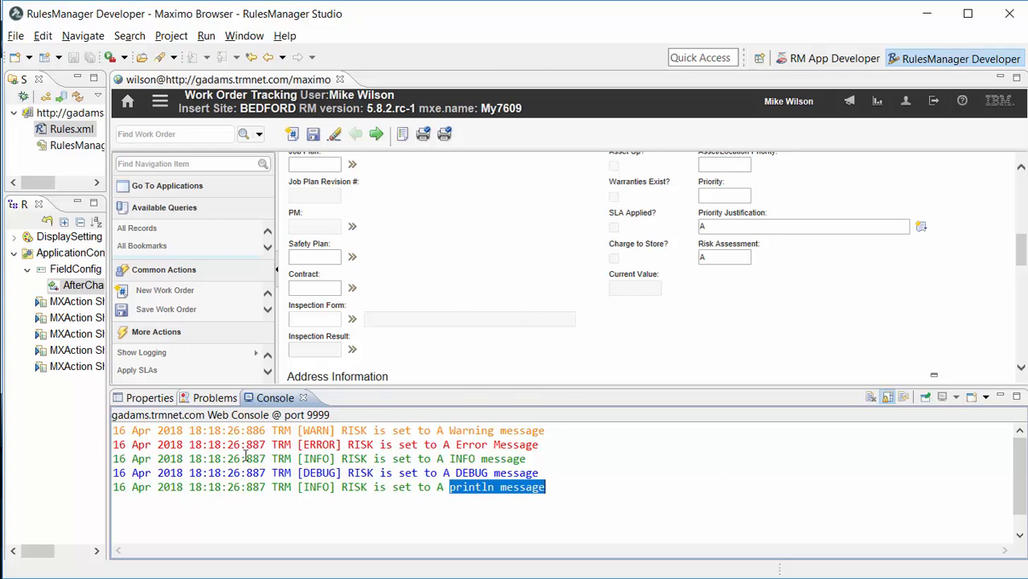
mouse_move(177, 362)
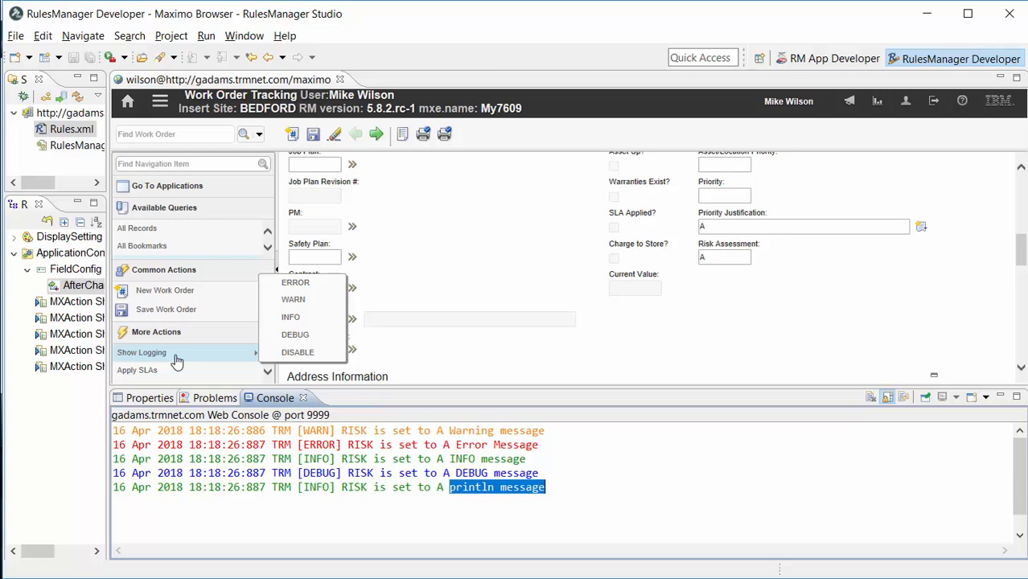
right_click(595, 468)
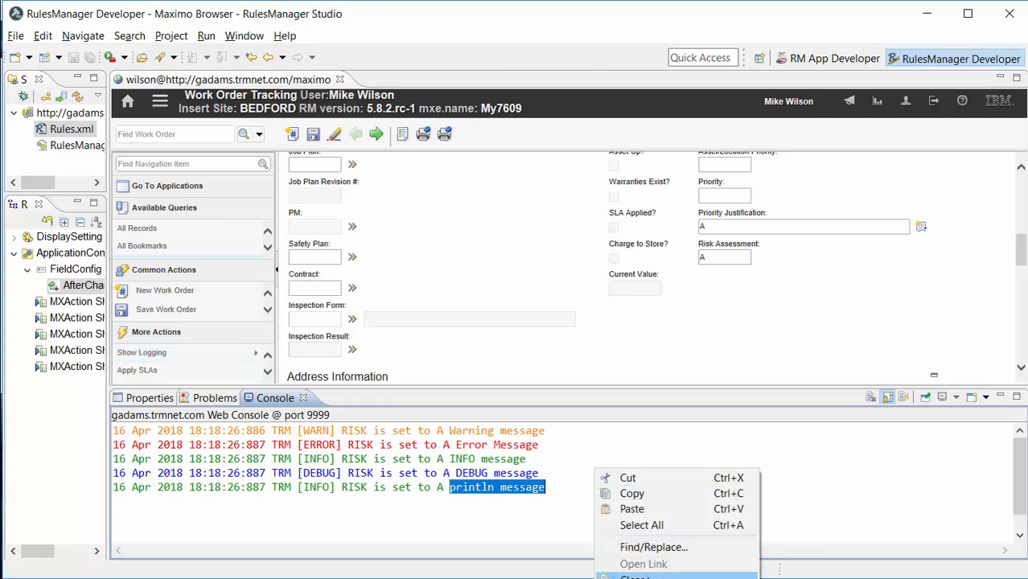
click(636, 577)
click(144, 354)
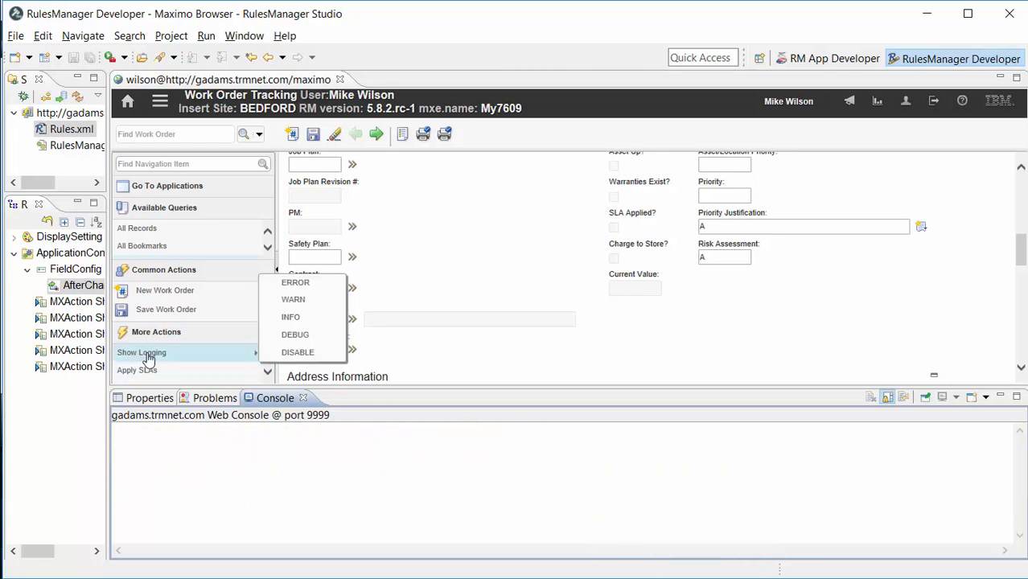
click(316, 288)
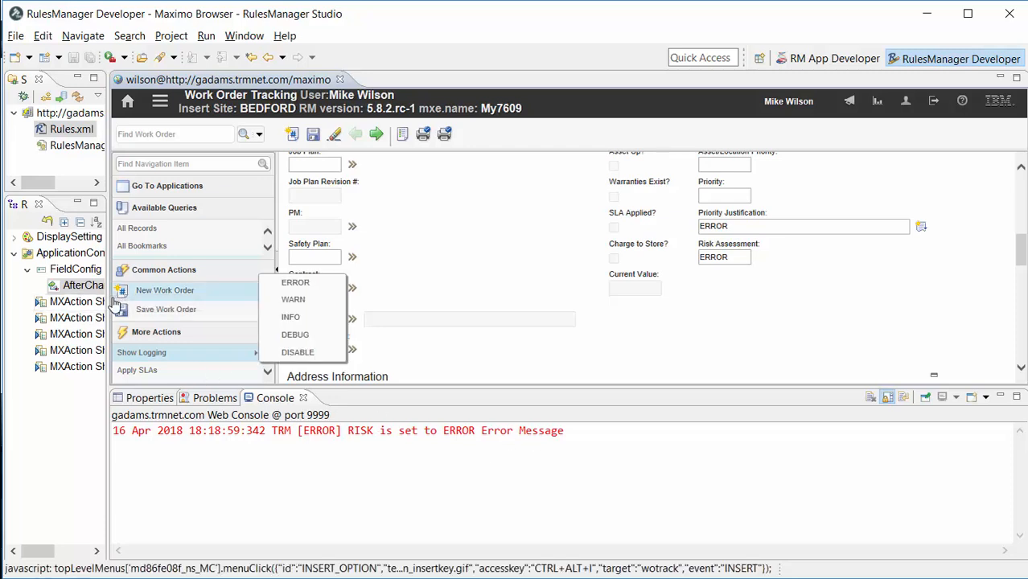
Step: Open the Show Logging/ERROR action and review its JavaScript, closing the editor afterwards
drag(109, 301, 274, 298)
double_click(251, 284)
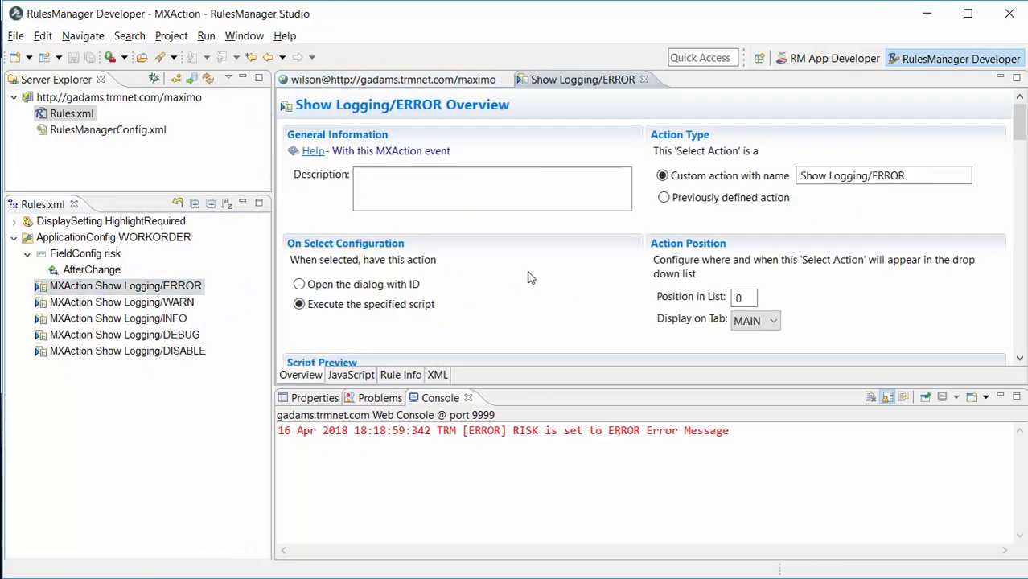
click(351, 375)
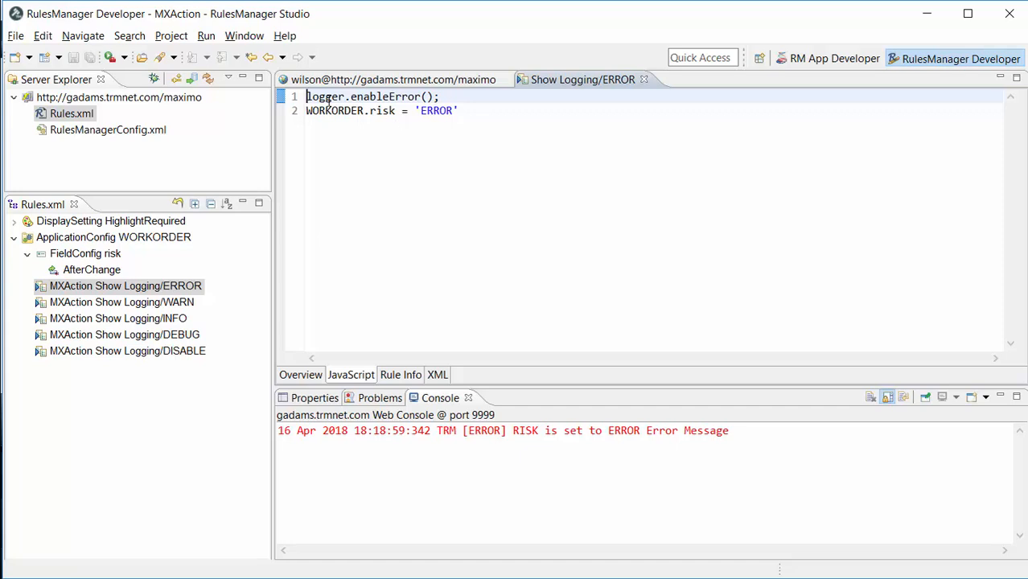
mouse_move(416, 97)
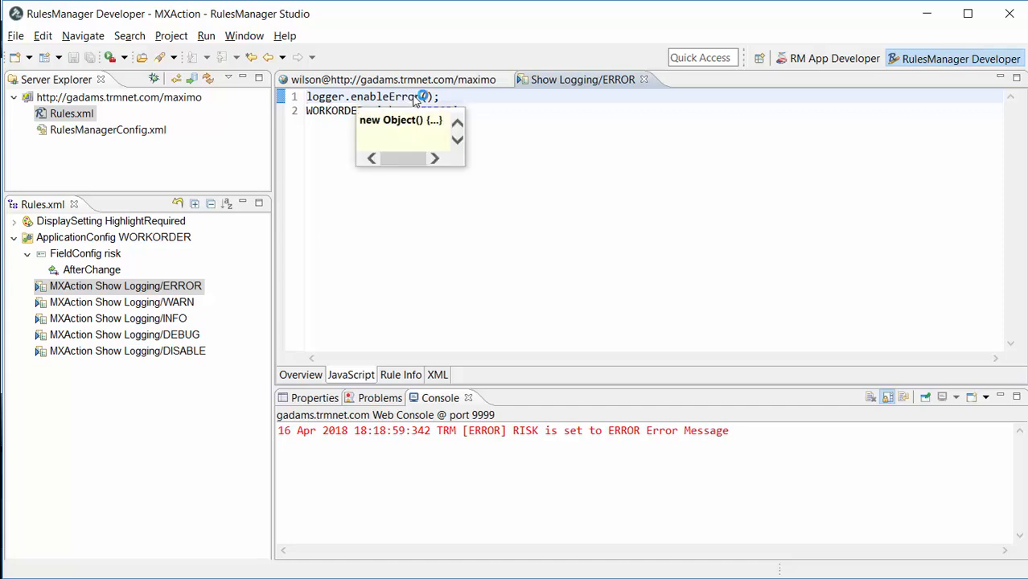
click(593, 188)
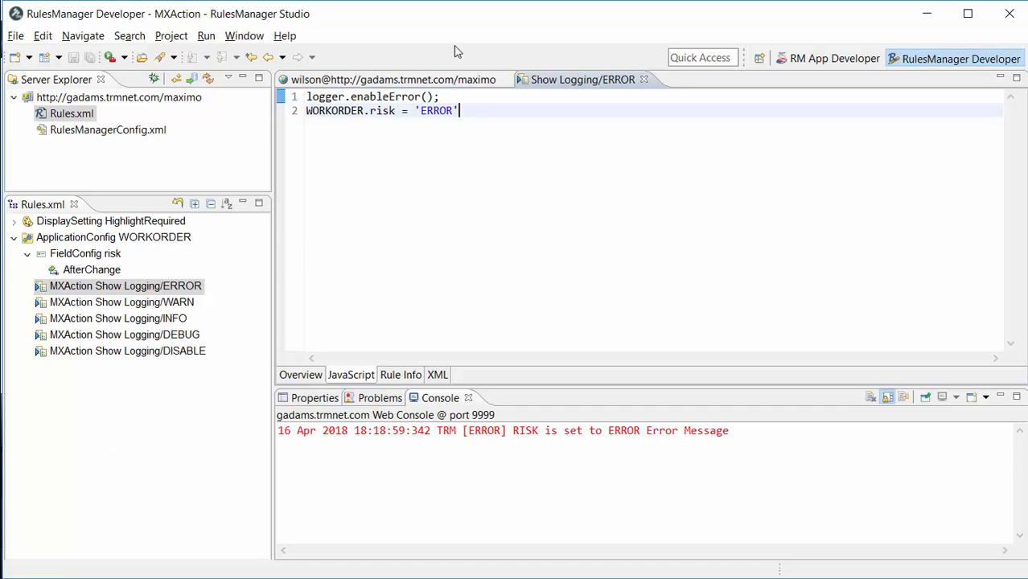
click(644, 80)
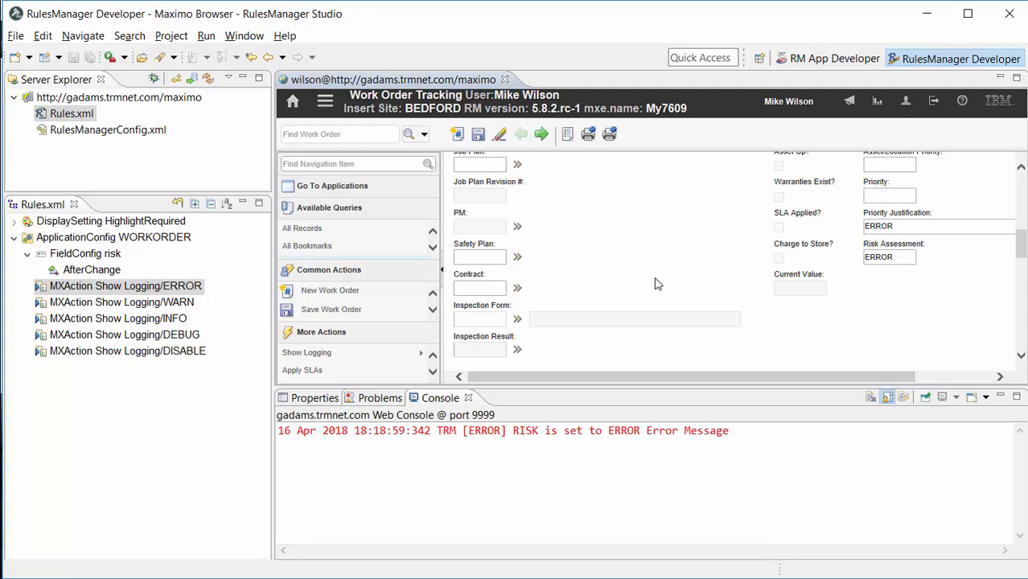
Step: Clear the console and run the Show Logging DEBUG action on the work order
mouse_move(361, 354)
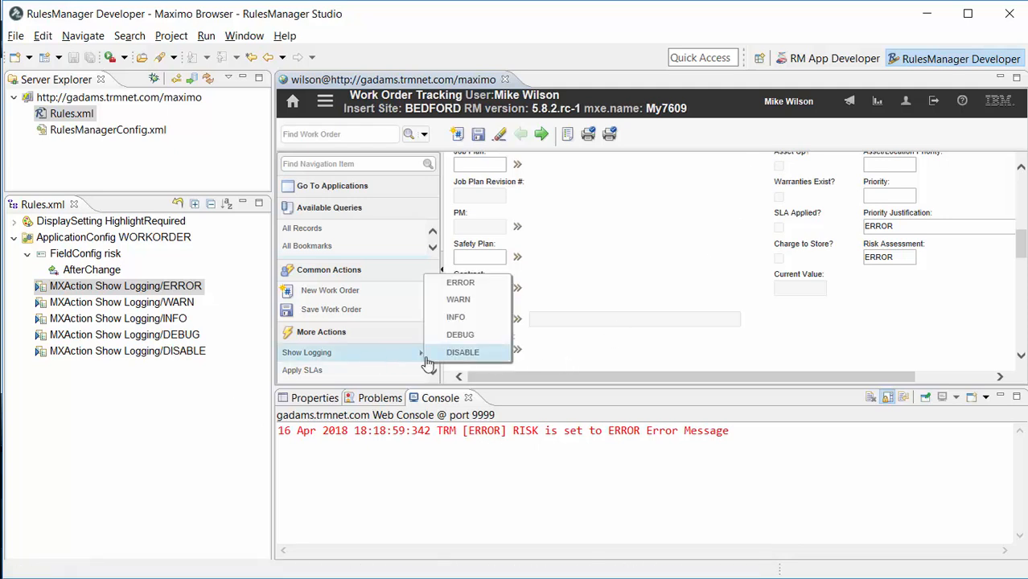
right_click(645, 479)
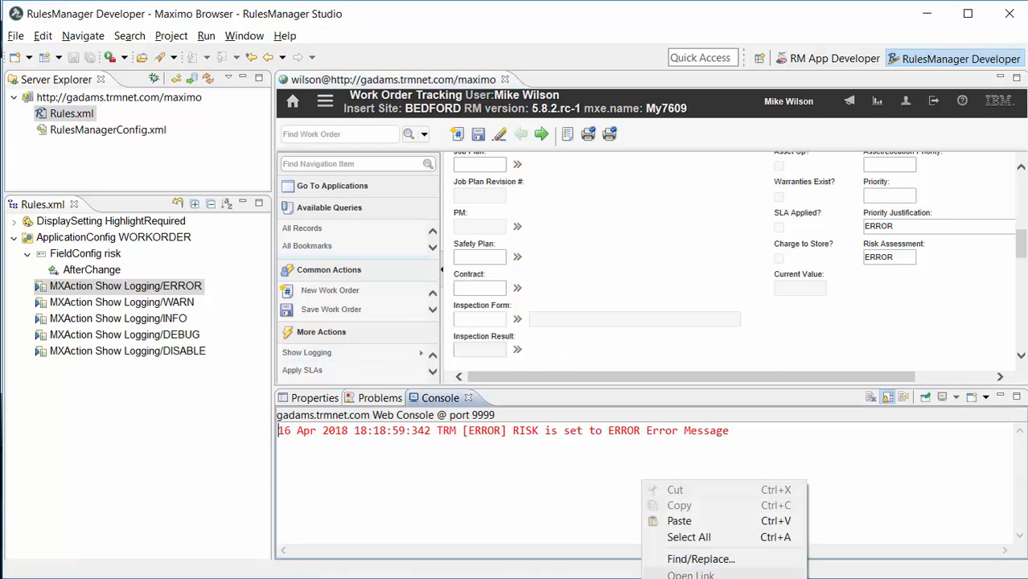
click(684, 570)
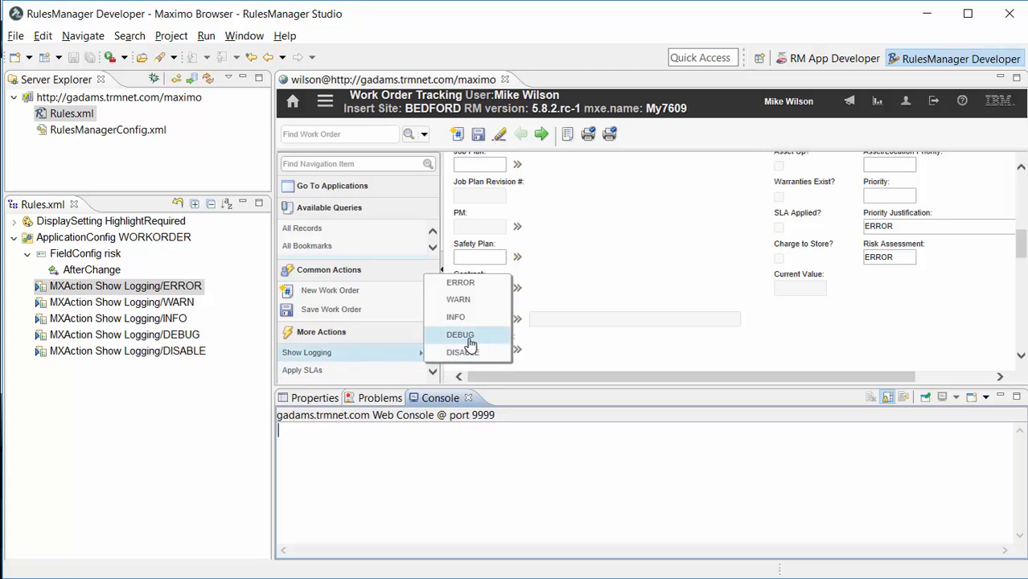
click(471, 335)
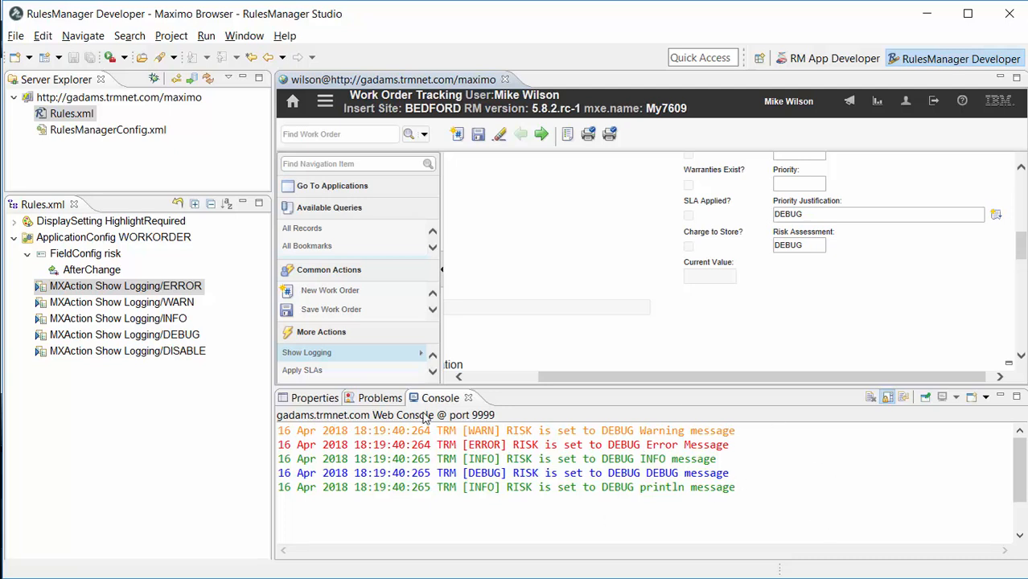
Step: Clear the console and run the Show Logging DISABLE action on the work order
right_click(379, 445)
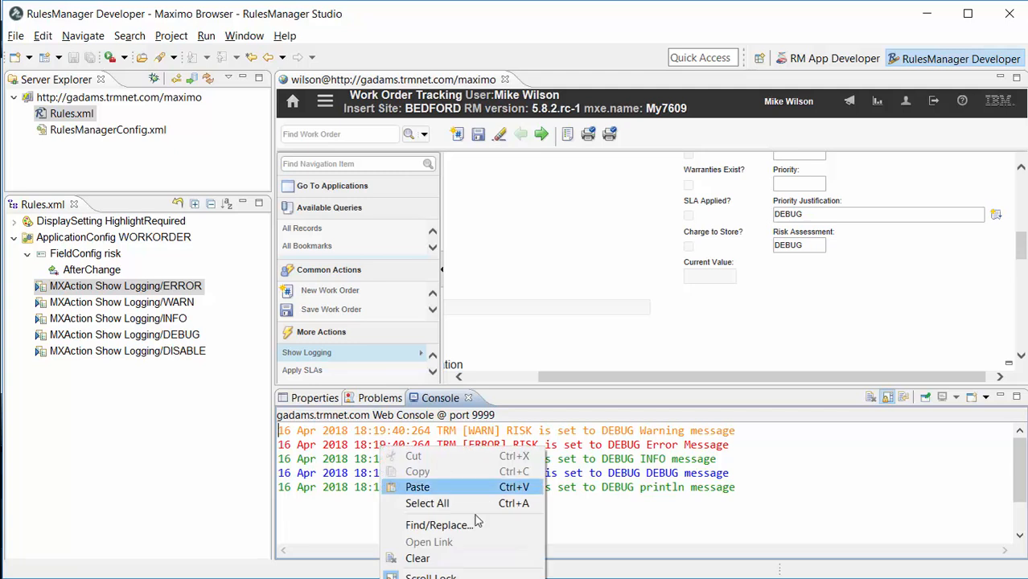
click(417, 558)
mouse_move(345, 356)
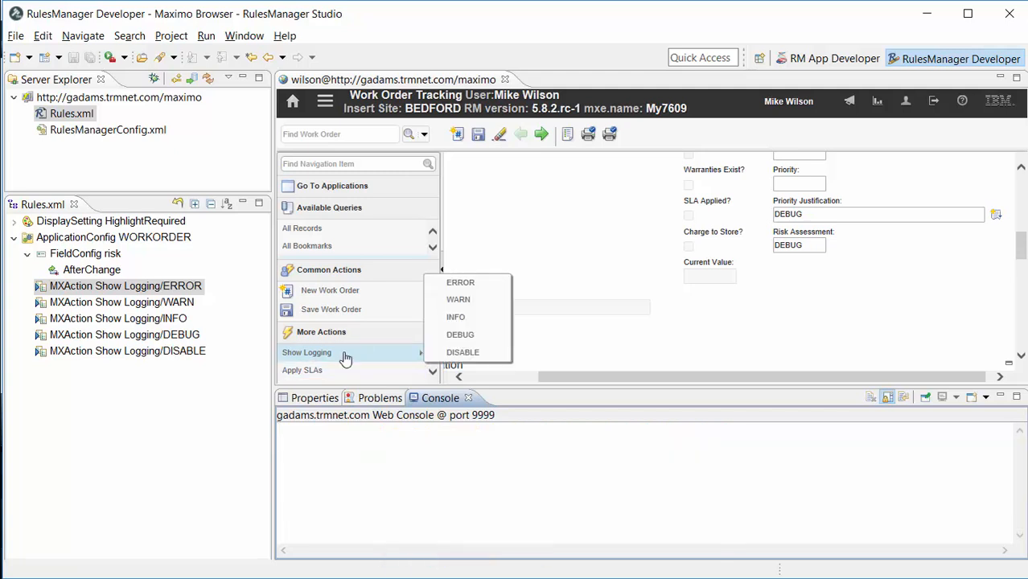
click(482, 361)
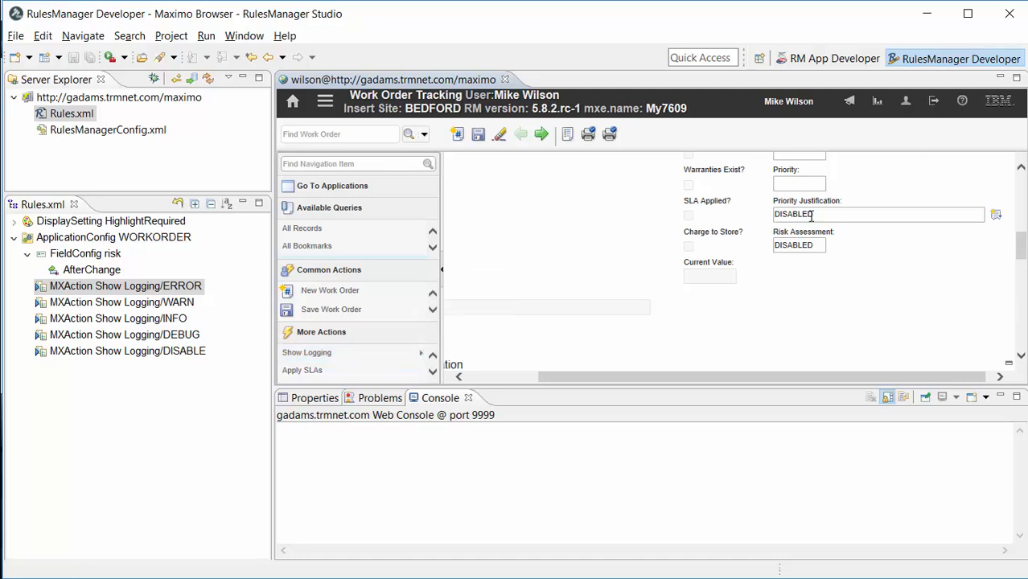
Step: Open the AfterChange event and review the line copying the risk value into justifypriority
click(853, 214)
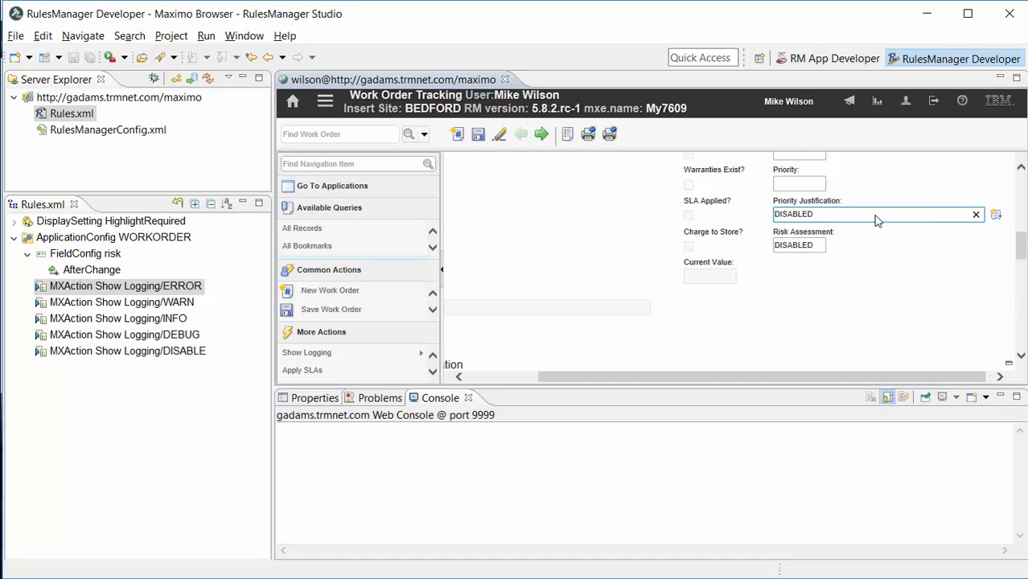
click(789, 246)
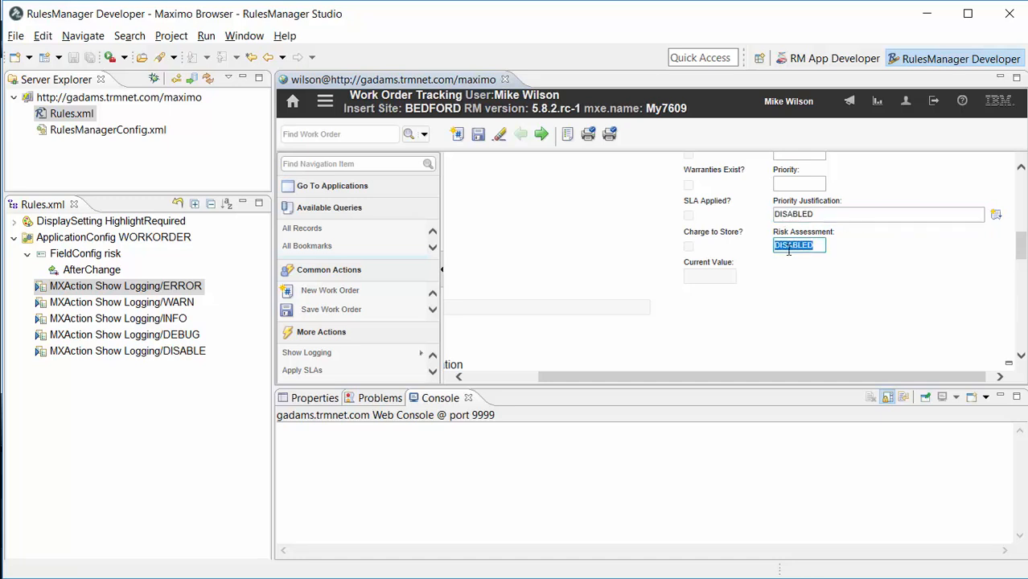
click(98, 271)
double_click(98, 271)
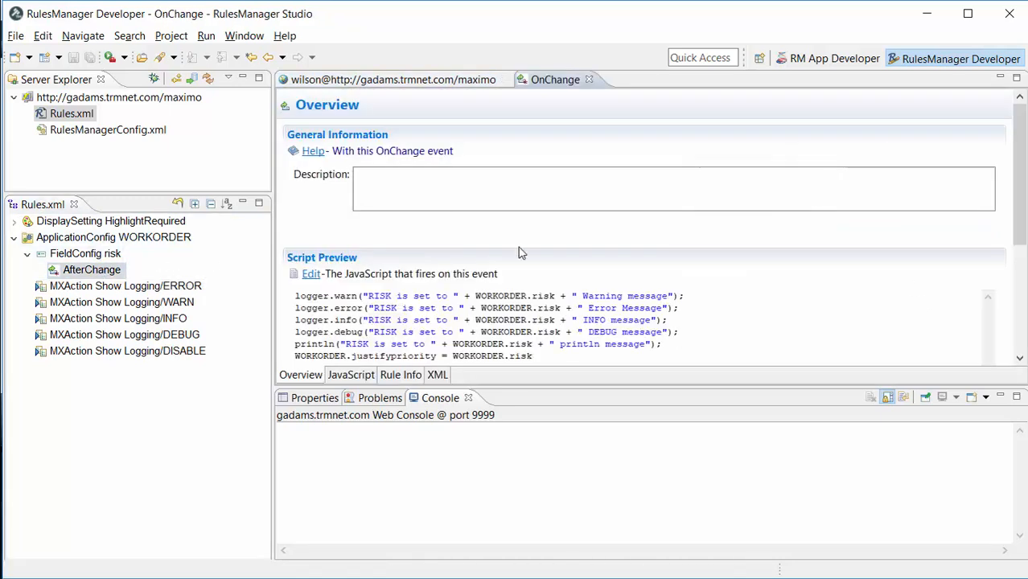
drag(552, 353, 288, 354)
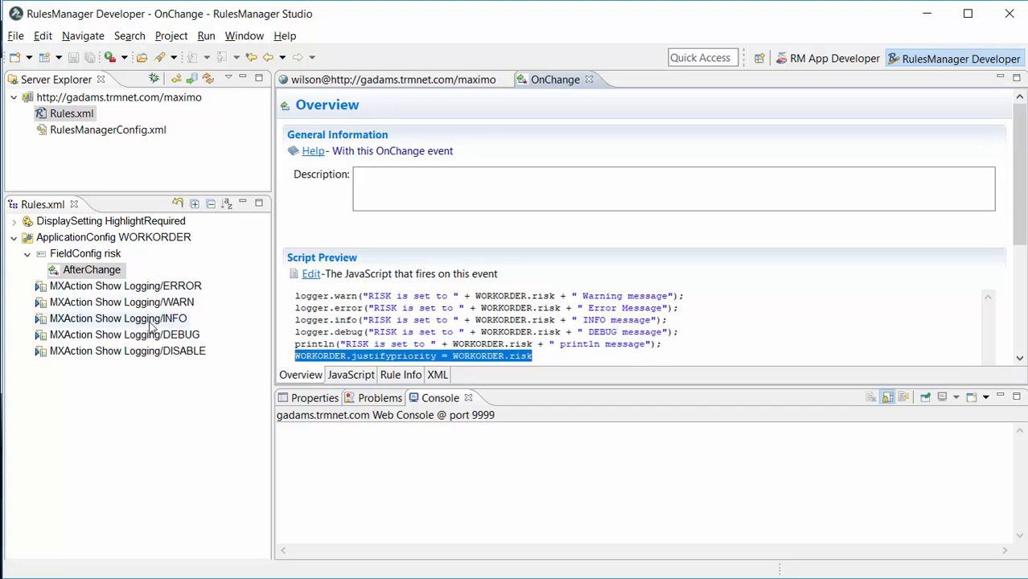
Step: Run the Show Logging INFO action on the work order and select the console output
click(361, 81)
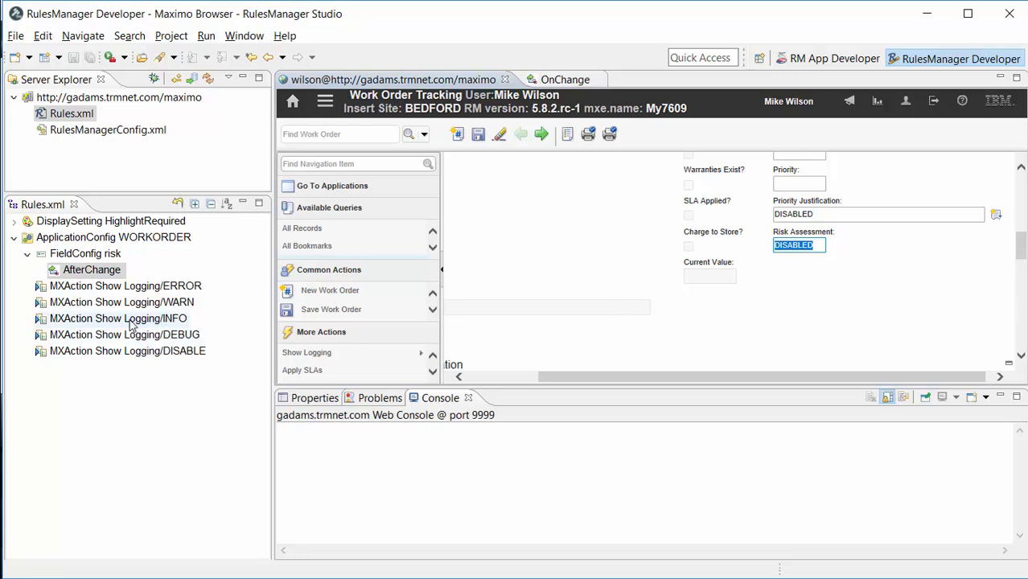
click(352, 354)
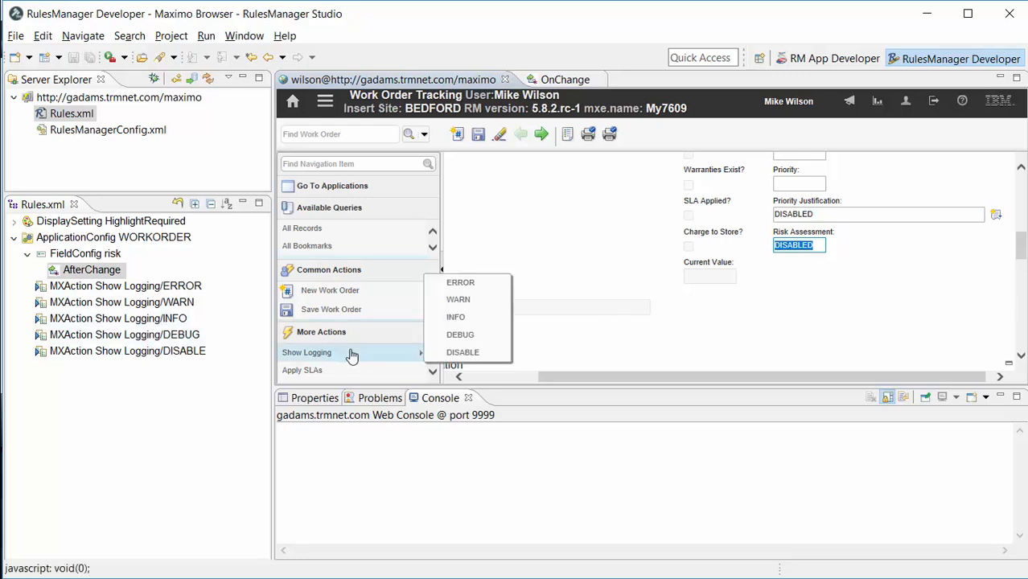
click(456, 318)
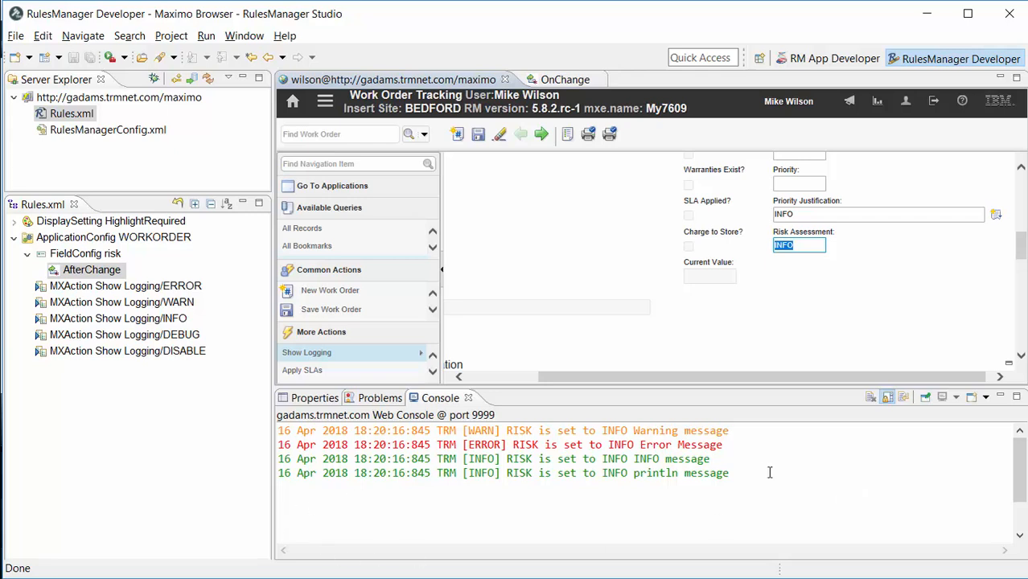
drag(742, 470, 330, 435)
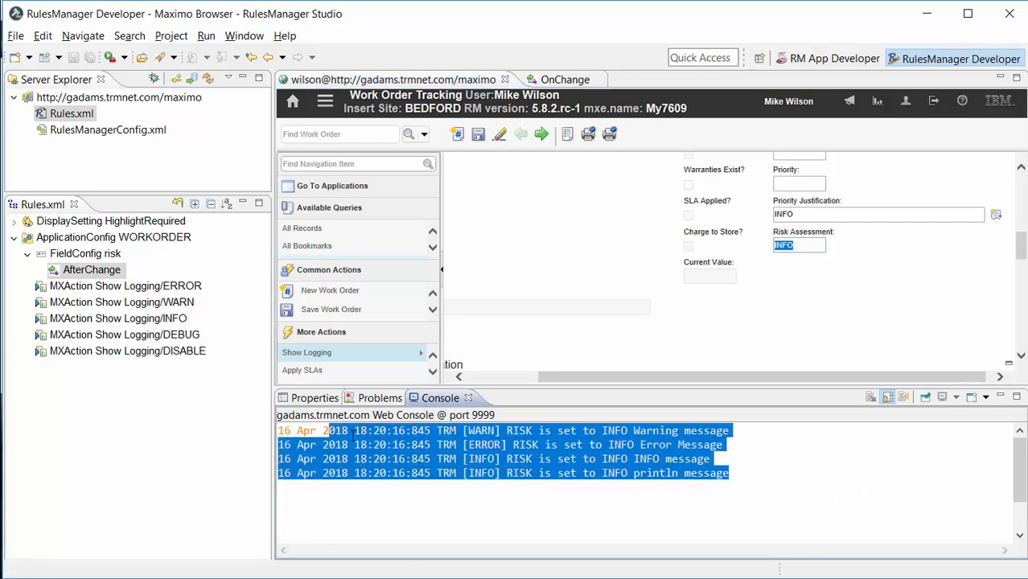
click(805, 457)
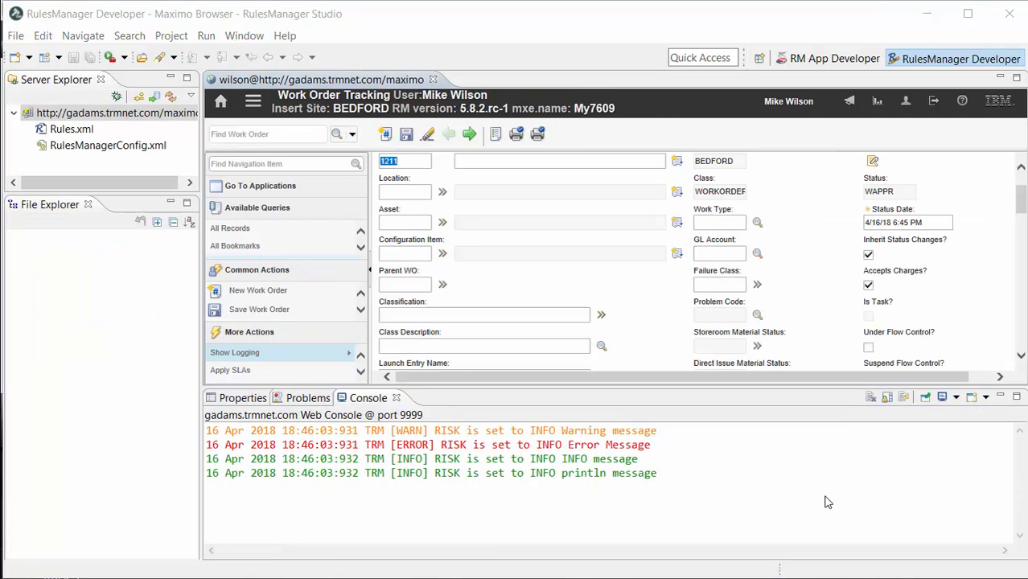
Step: Open the RulesManager Developer Remote ServerLog Window preferences
click(242, 37)
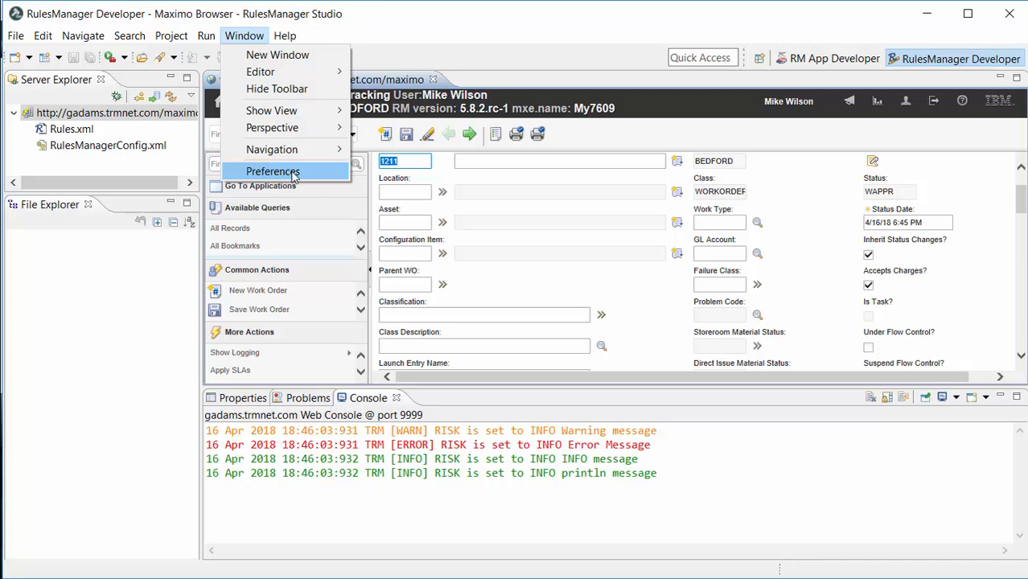
click(293, 173)
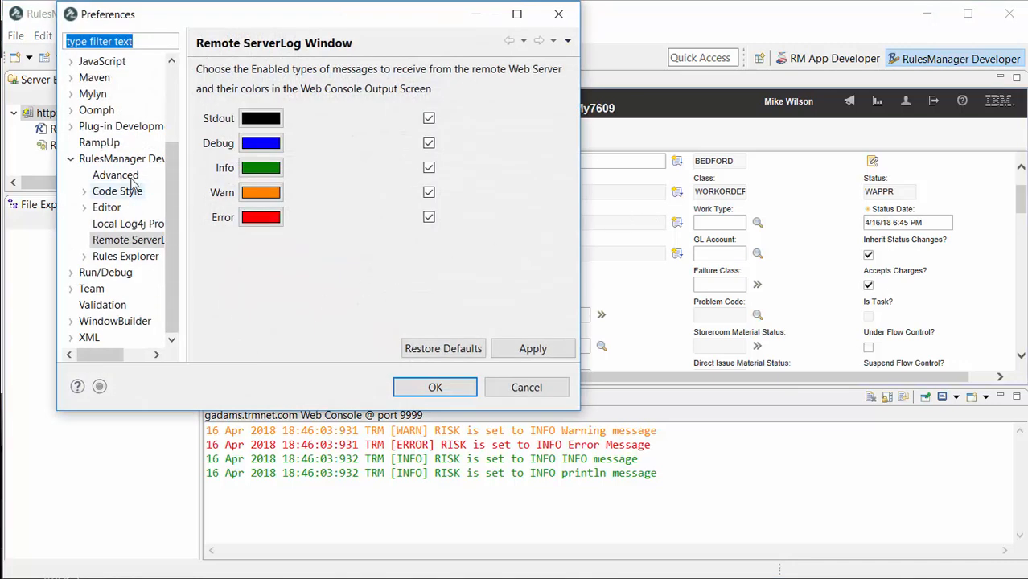
click(128, 159)
click(129, 239)
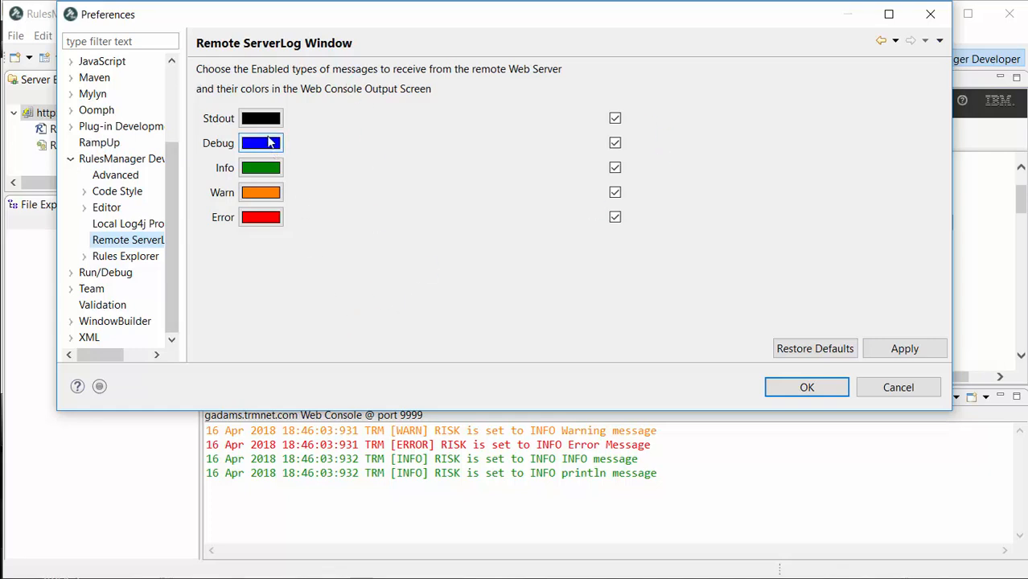
Step: Set the Info message colour to maroon
click(261, 167)
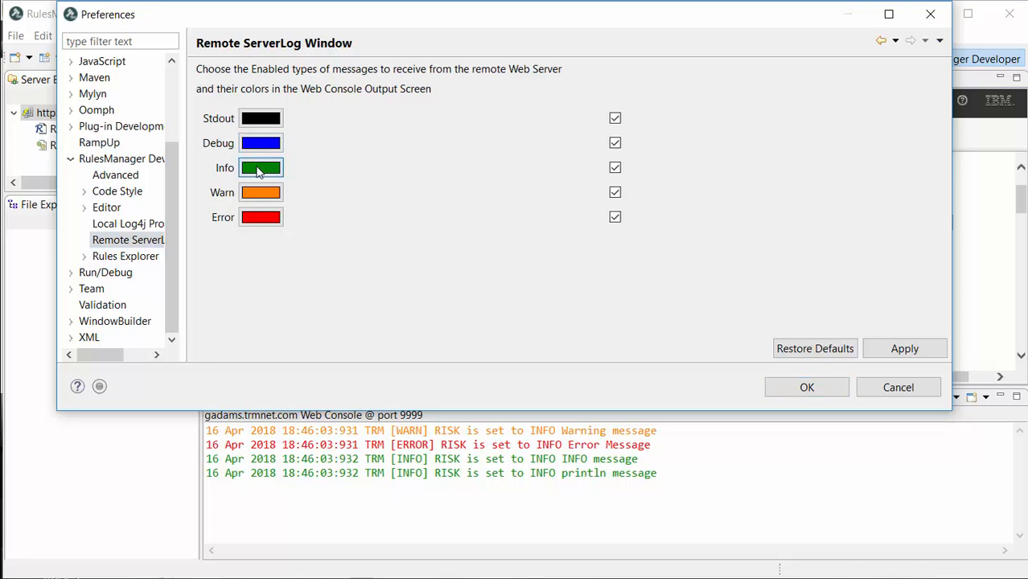
click(227, 118)
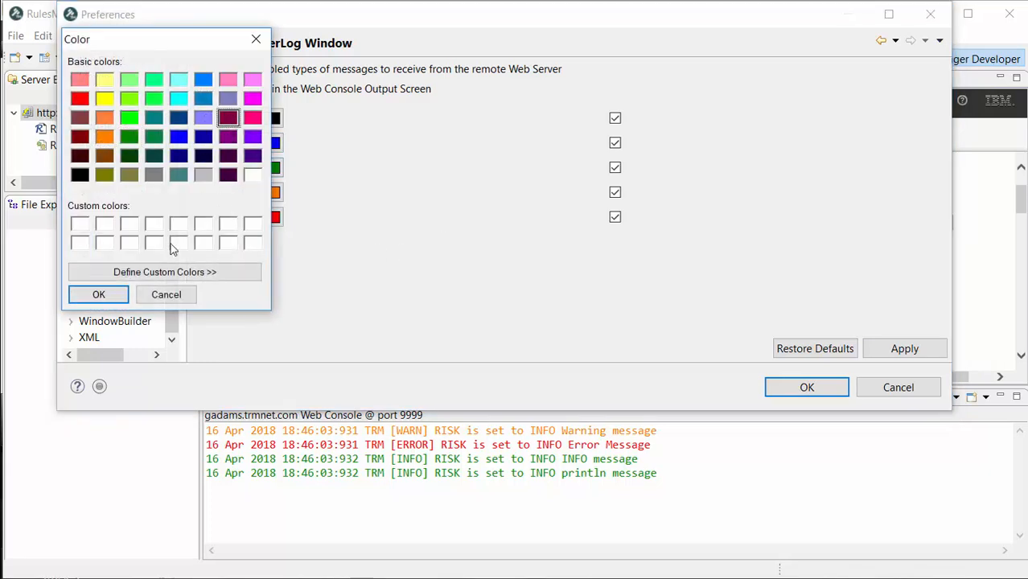
click(98, 295)
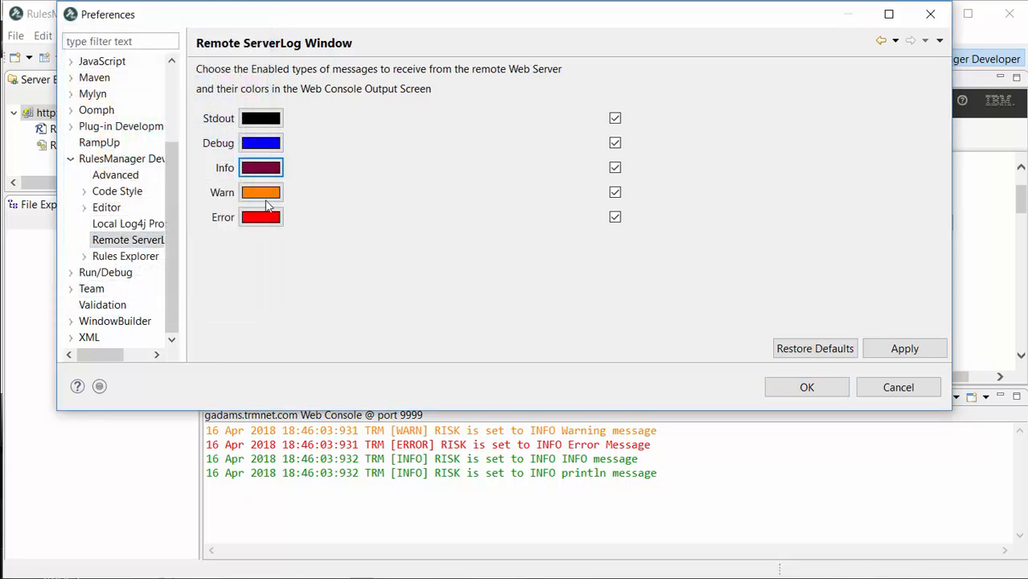
Step: Set the Warn message colour to dark red
click(260, 193)
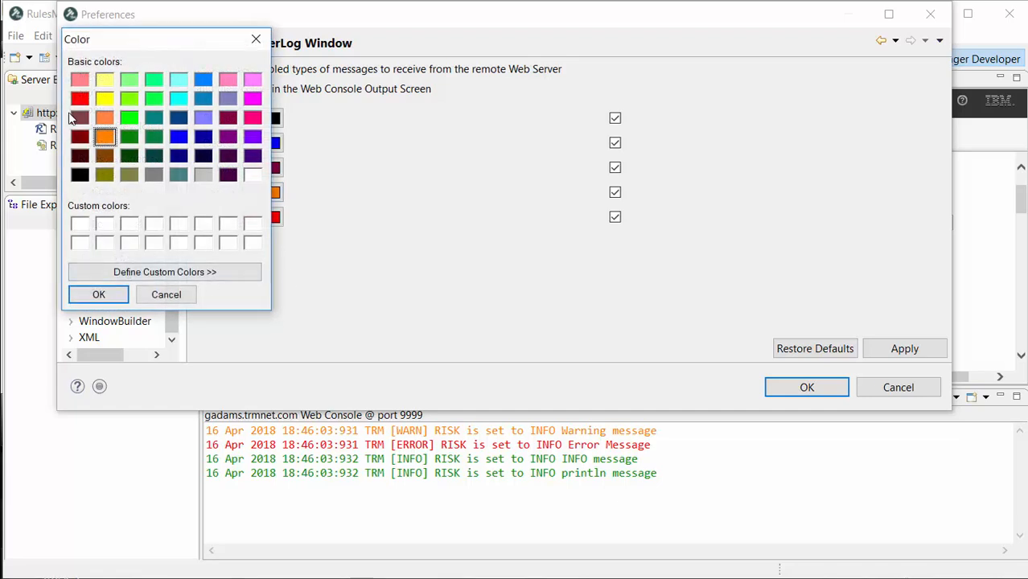
click(98, 295)
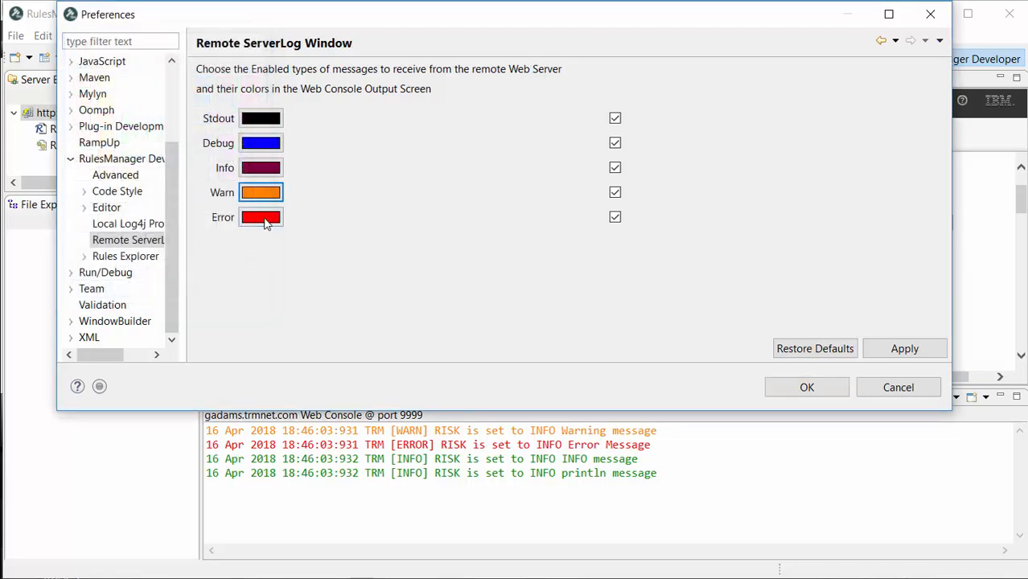
click(260, 196)
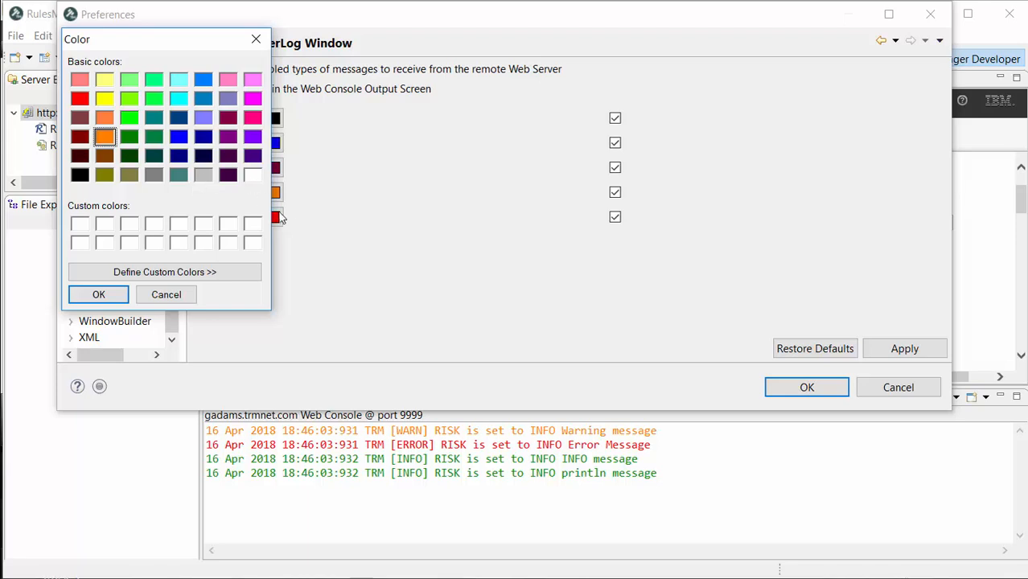
click(80, 137)
click(83, 295)
Step: Change the Info message colour to teal
click(256, 169)
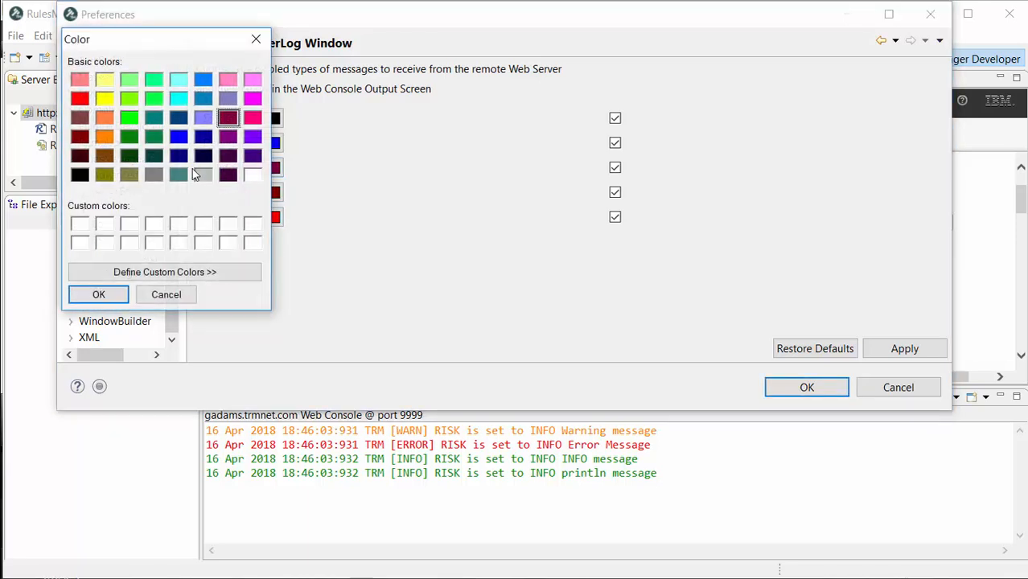
click(153, 119)
click(98, 294)
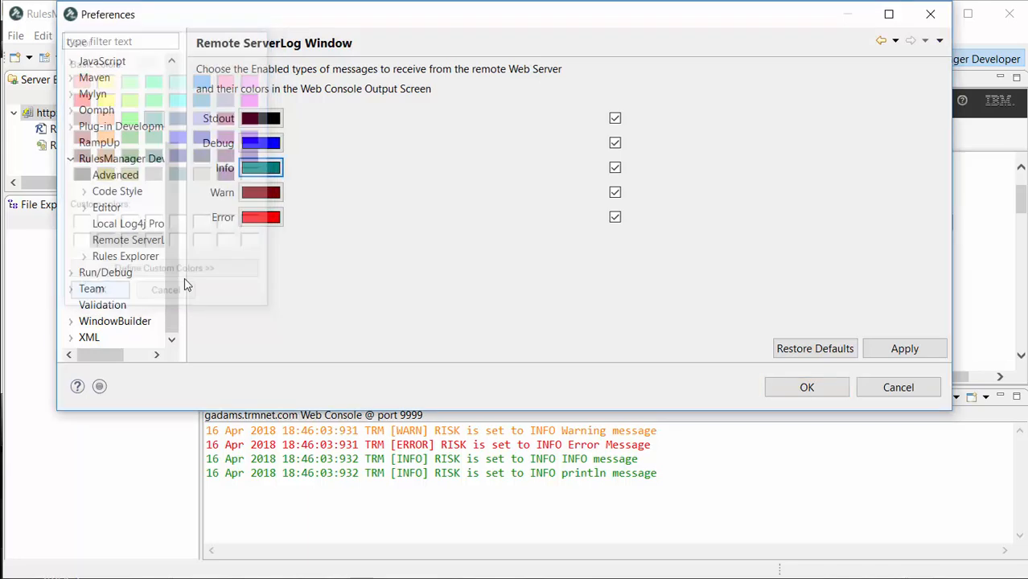
Step: Set the Error message colour to grey and apply the new colours to the console
click(274, 218)
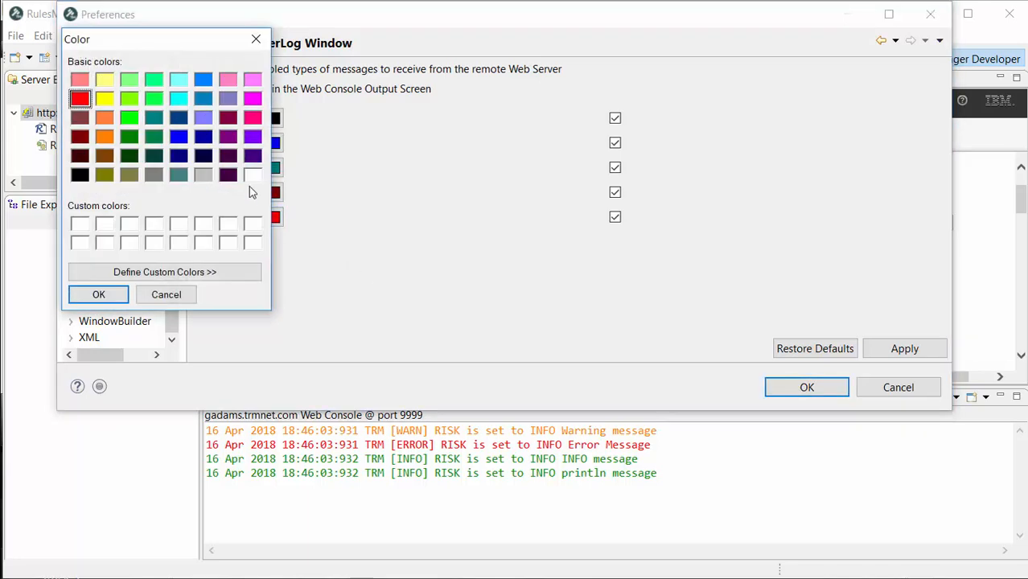
click(203, 175)
click(105, 297)
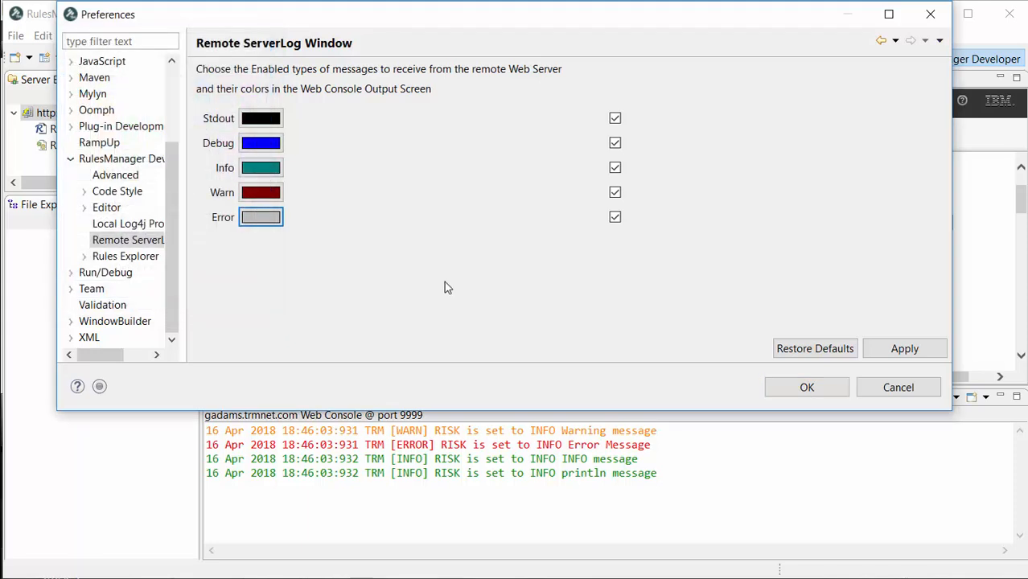
click(908, 352)
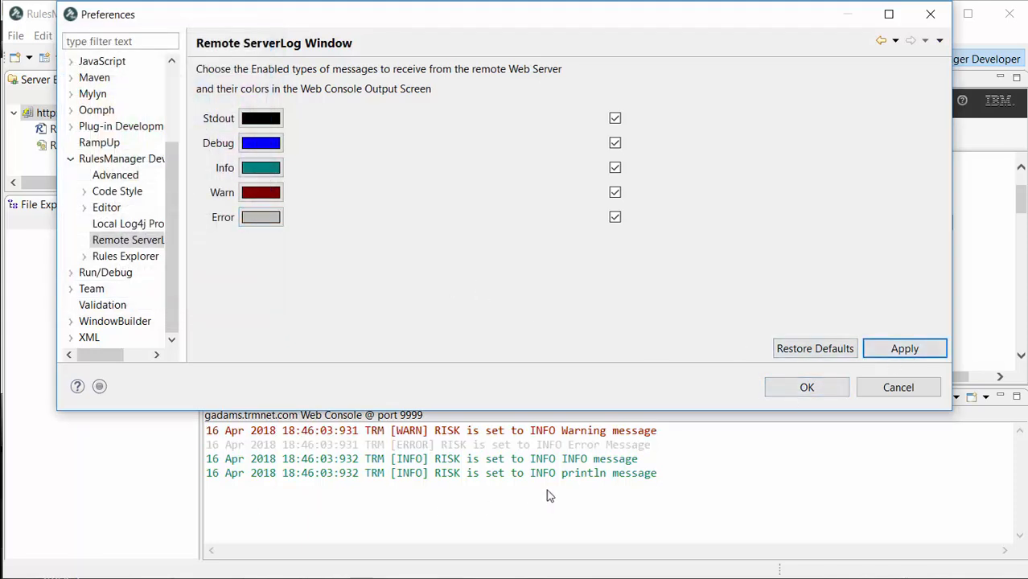
Step: Restore the default message colours, apply them and close the preferences
click(827, 344)
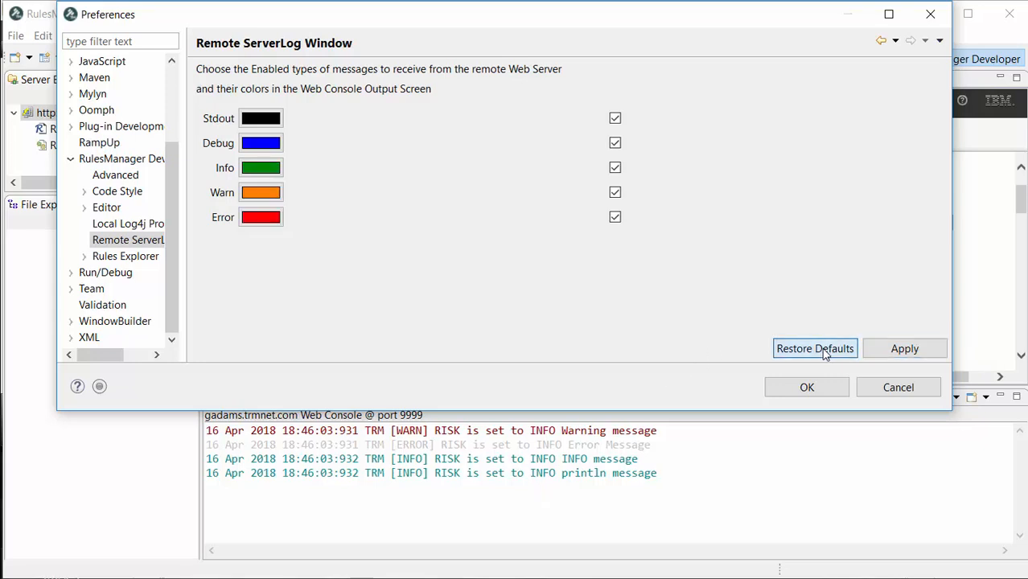
click(909, 347)
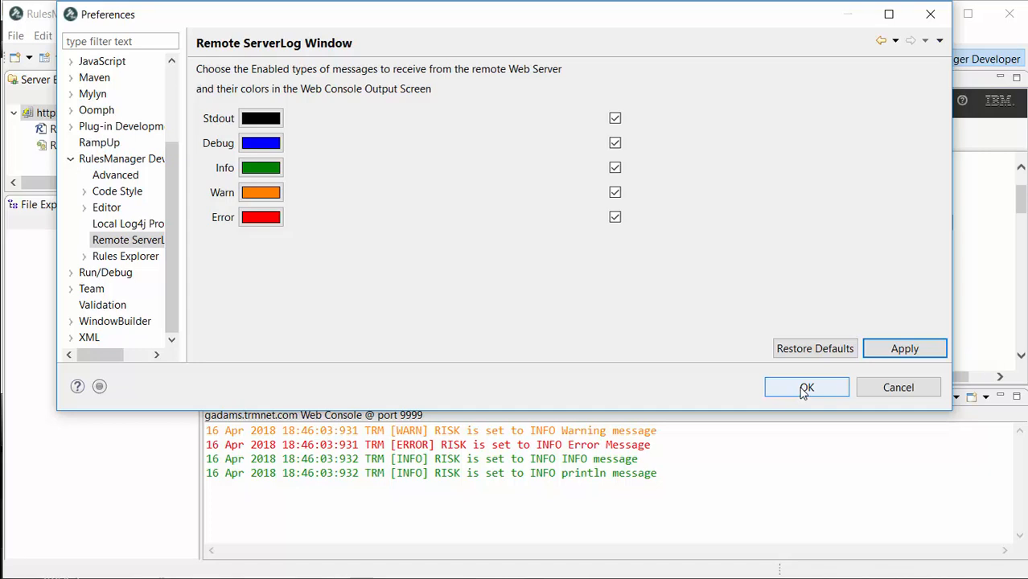
click(804, 389)
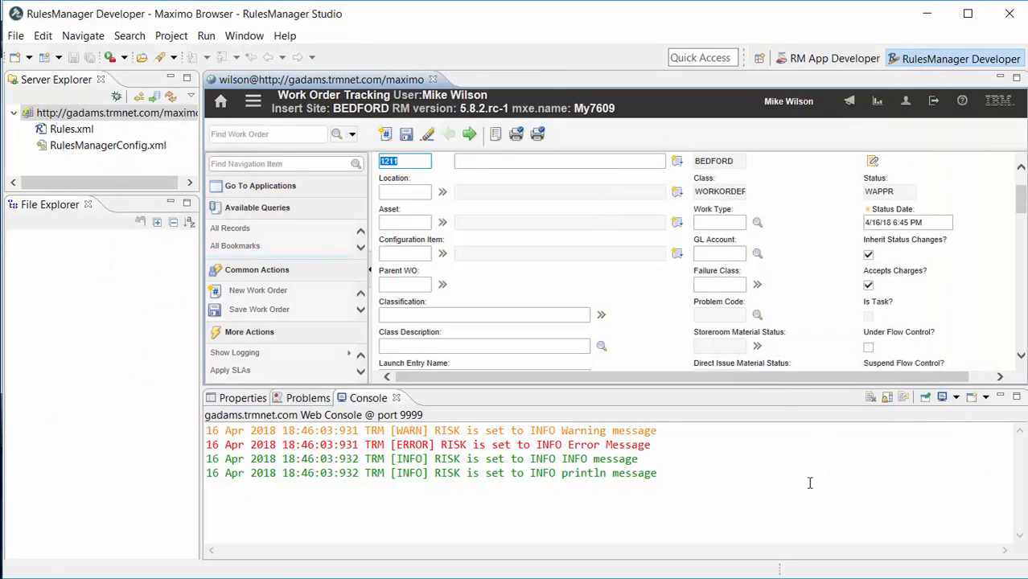